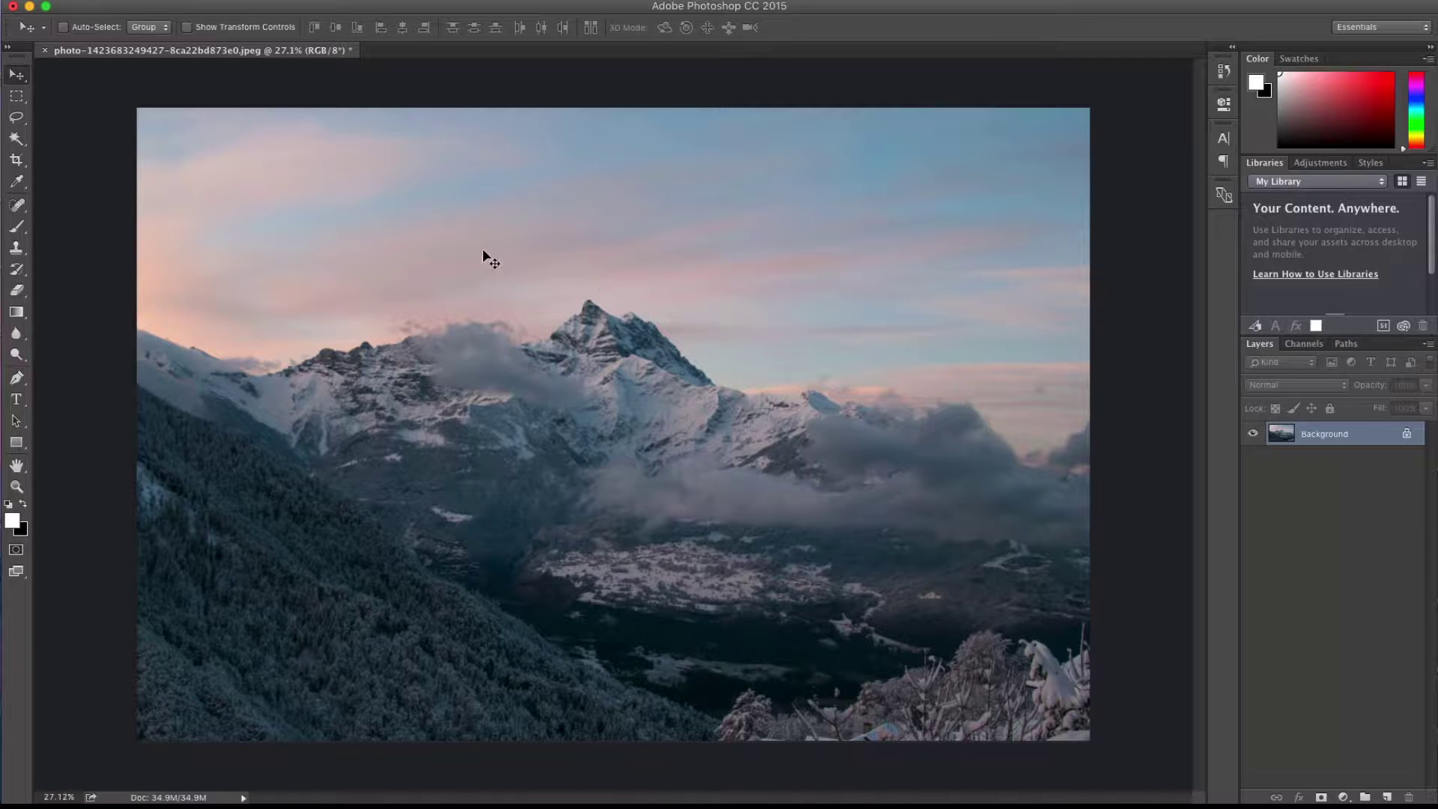
# Select the Brush tool and load the Clouds-by-Mila.abr brush set into the brush presets.
pyautogui.click(18, 227)
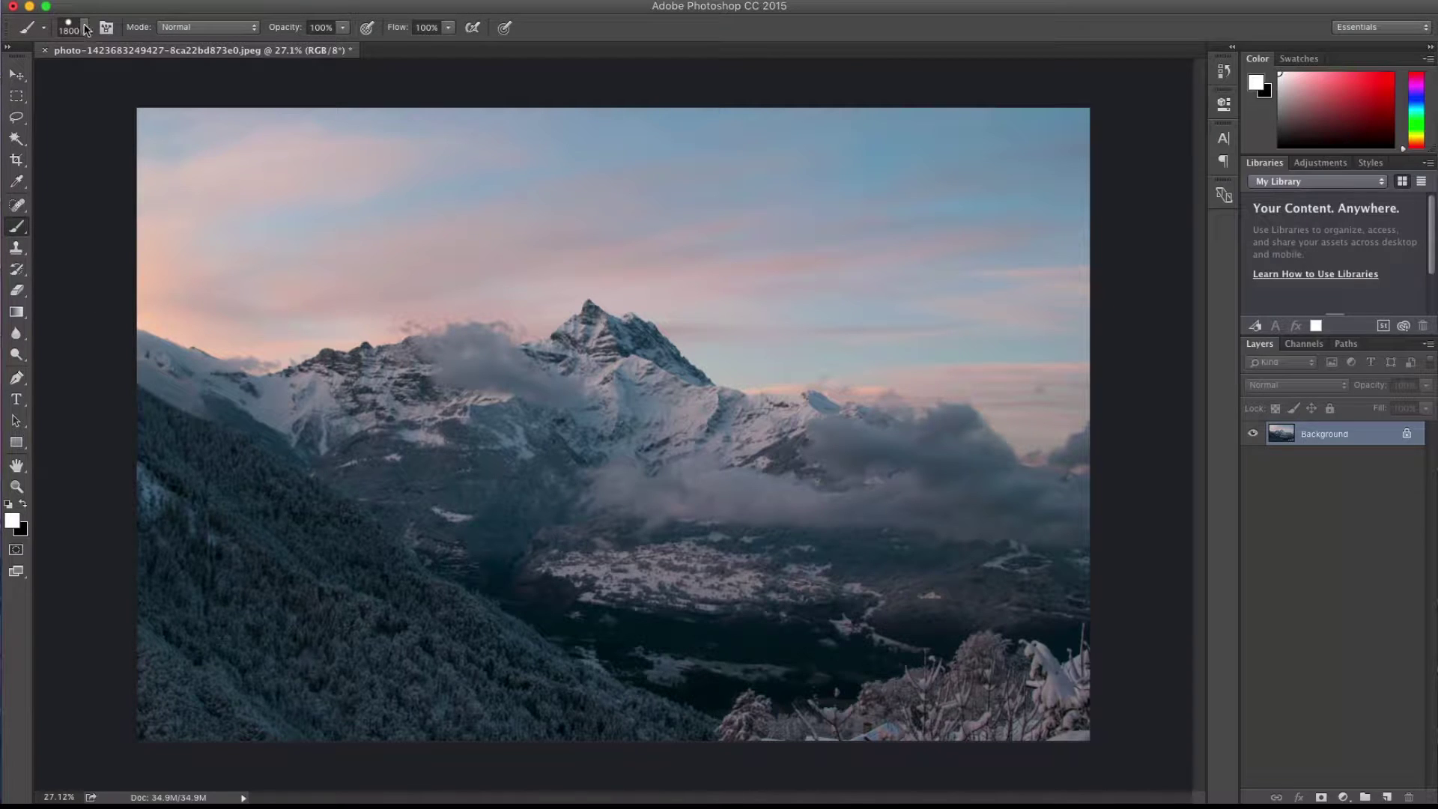
pyautogui.click(85, 33)
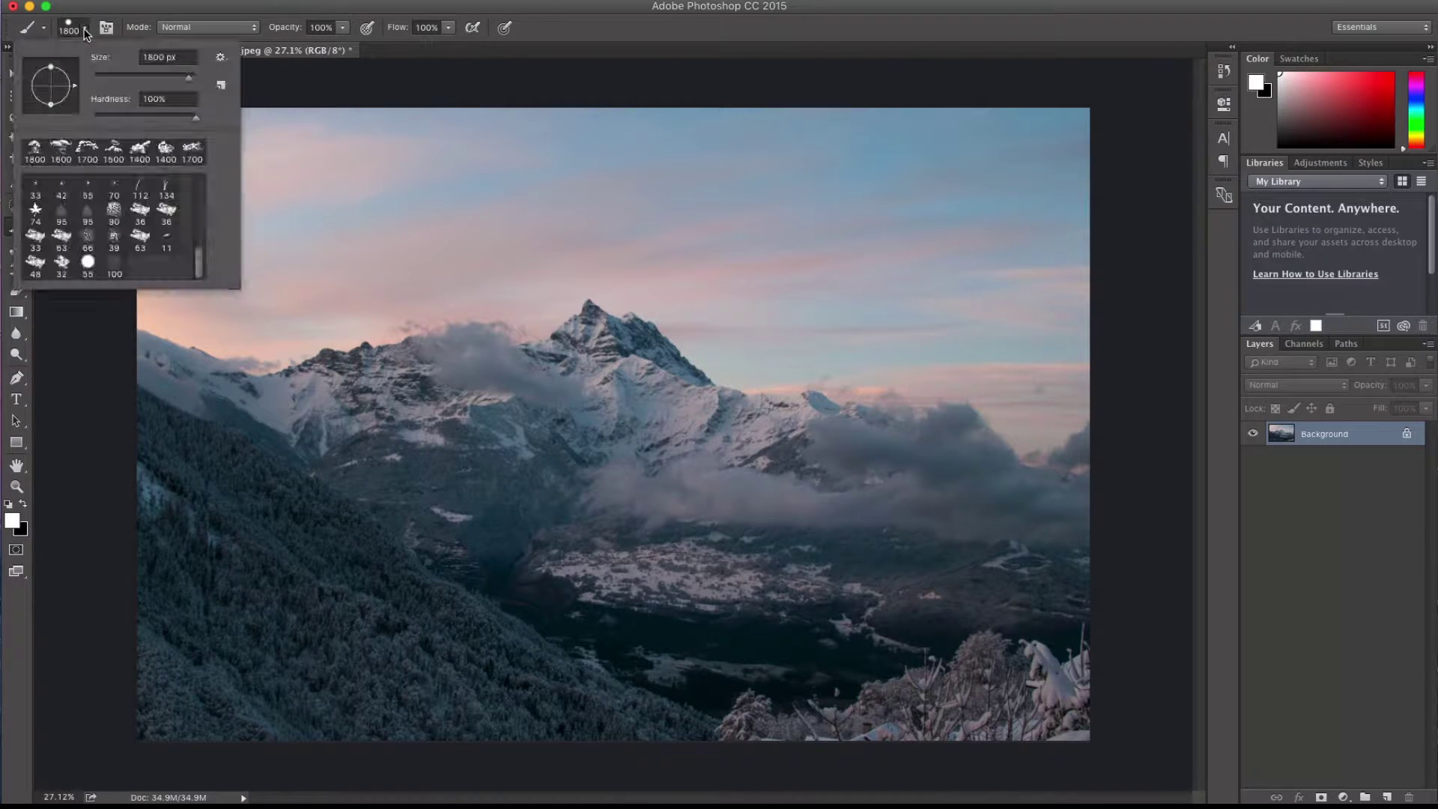
pyautogui.click(221, 57)
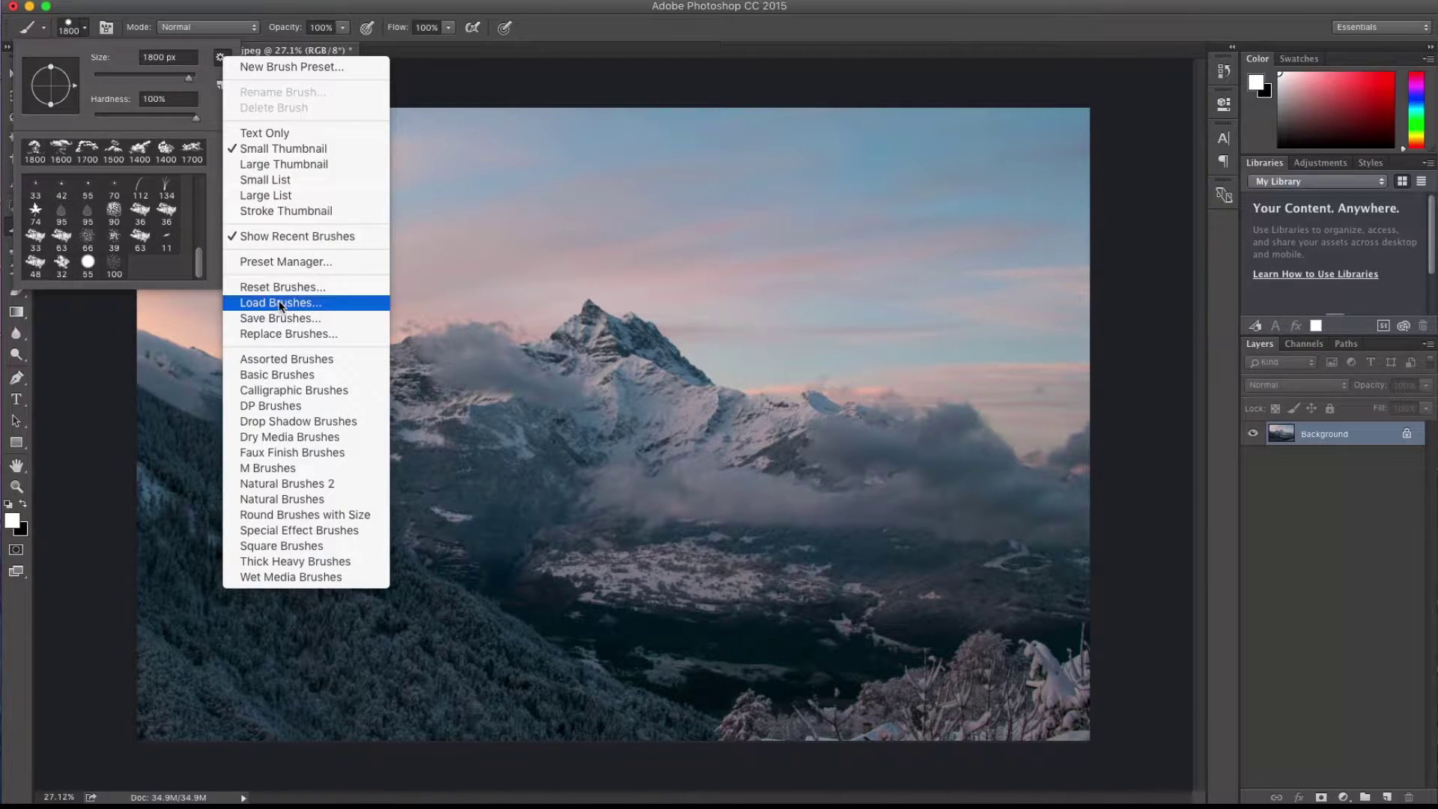
pyautogui.click(306, 304)
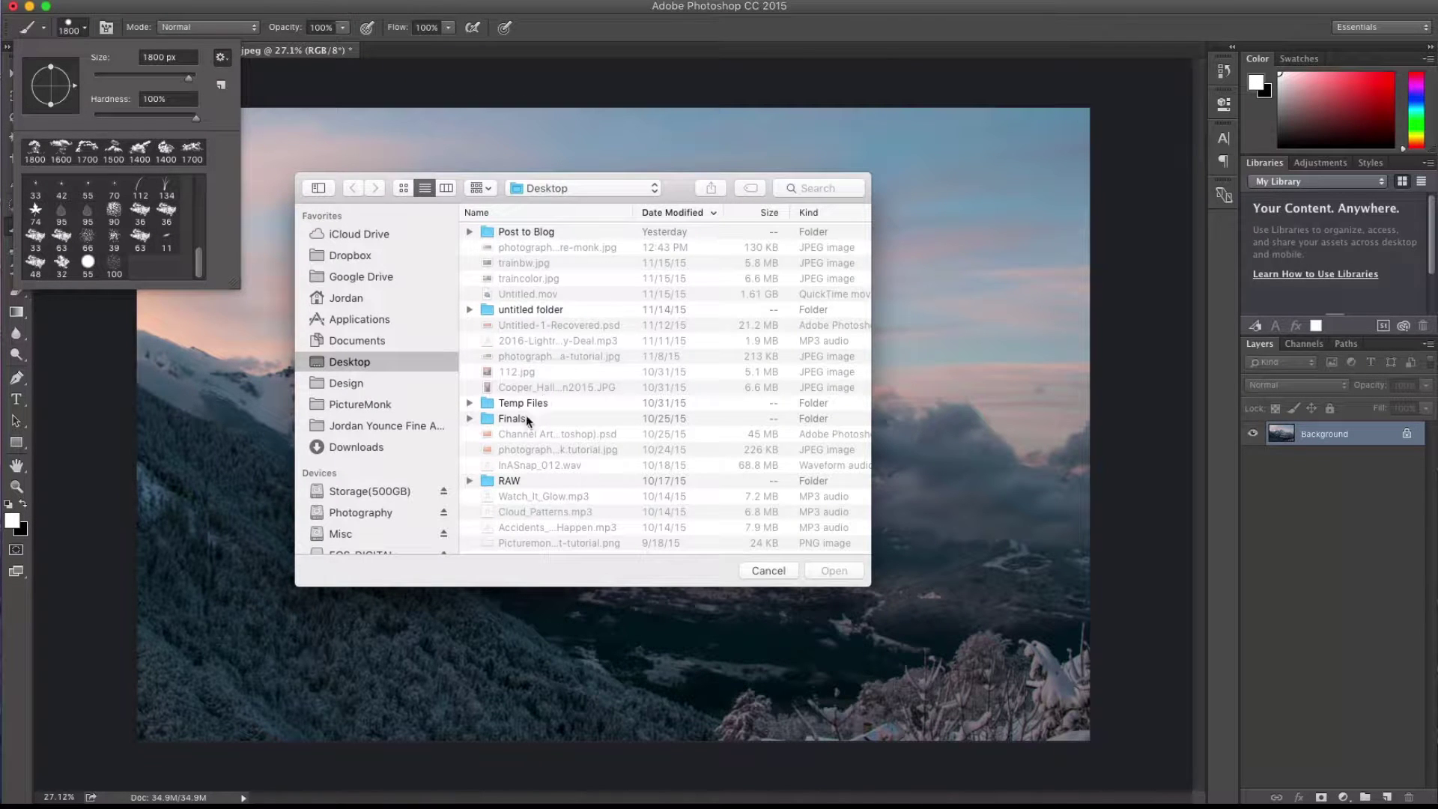
pyautogui.scroll(-5, 565, 408)
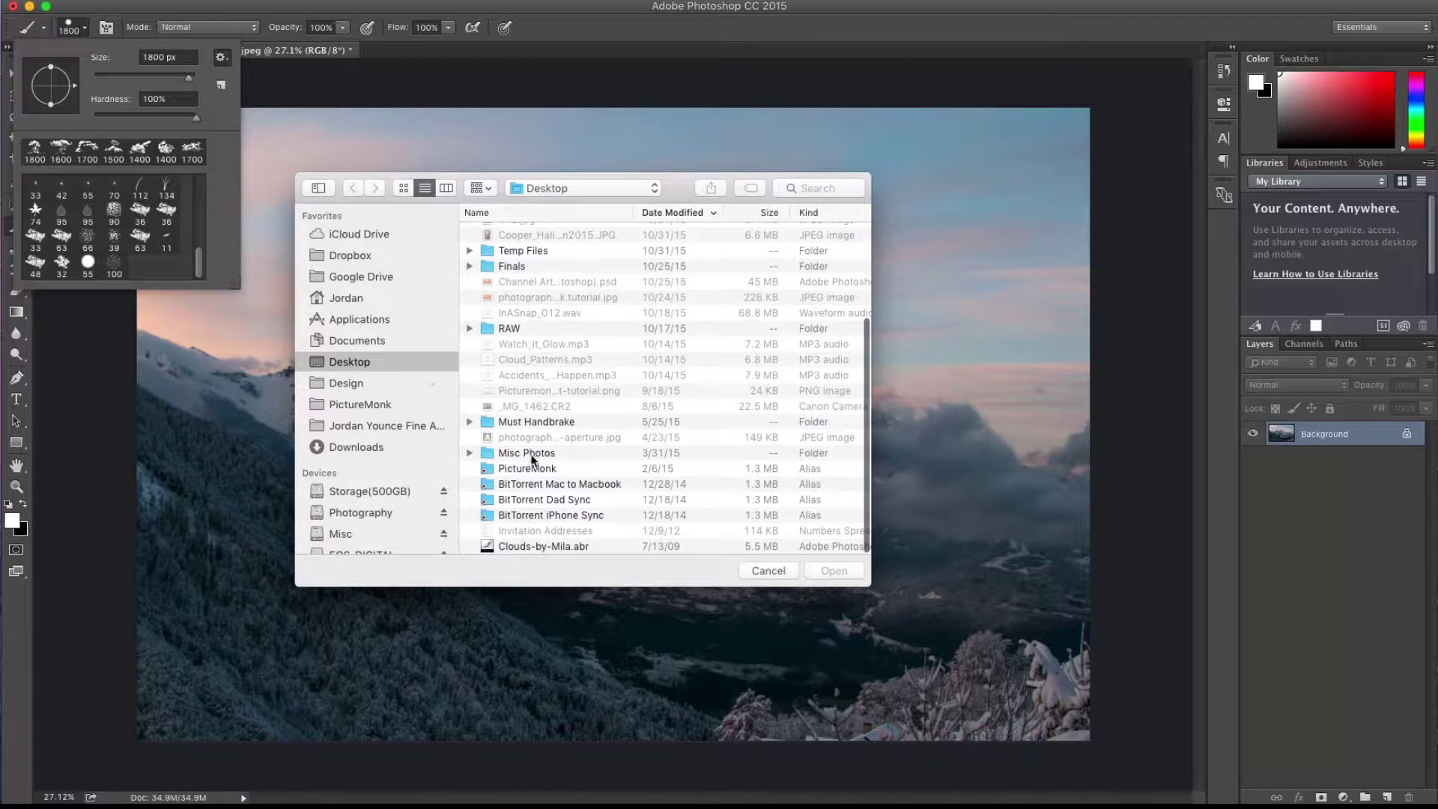
pyautogui.click(550, 542)
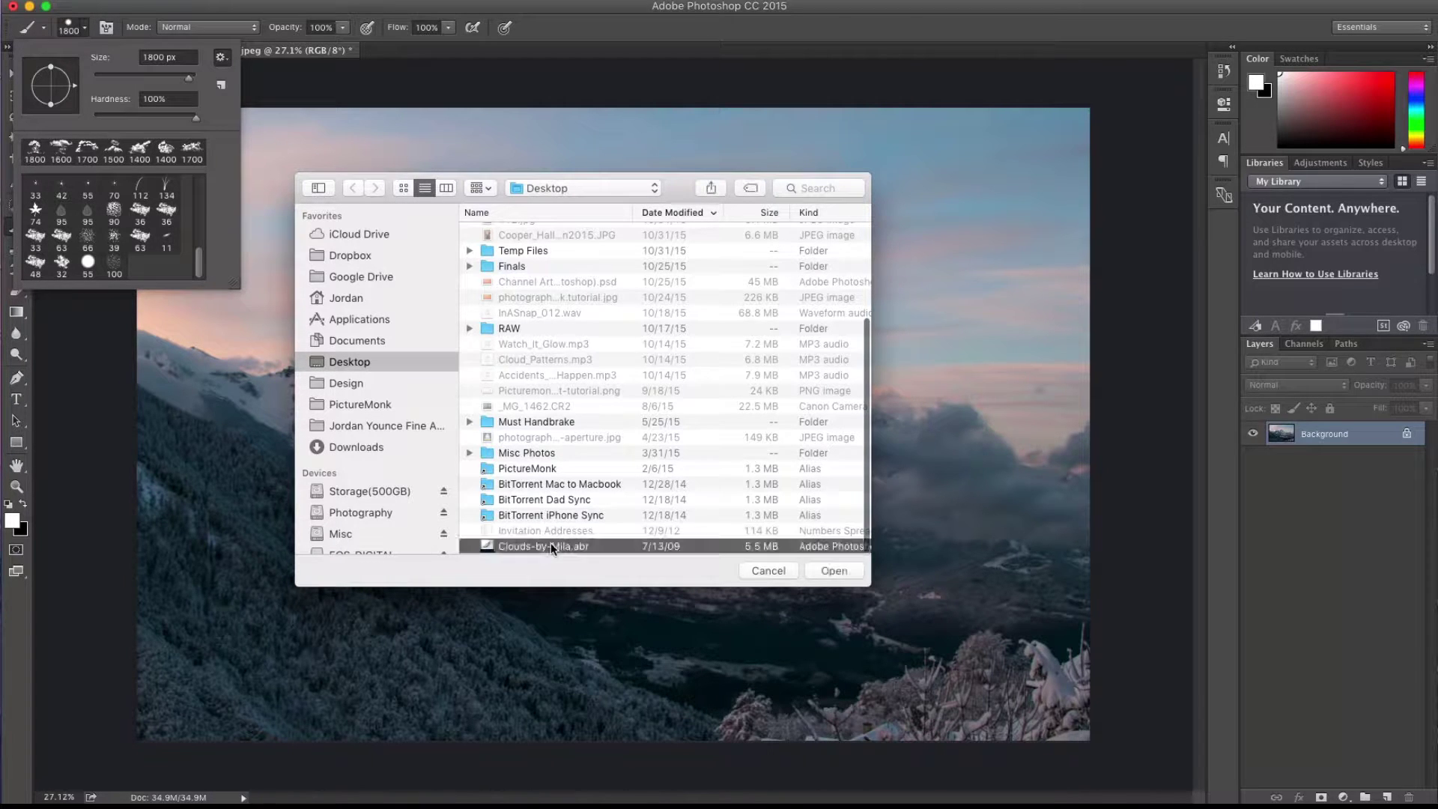
pyautogui.click(815, 568)
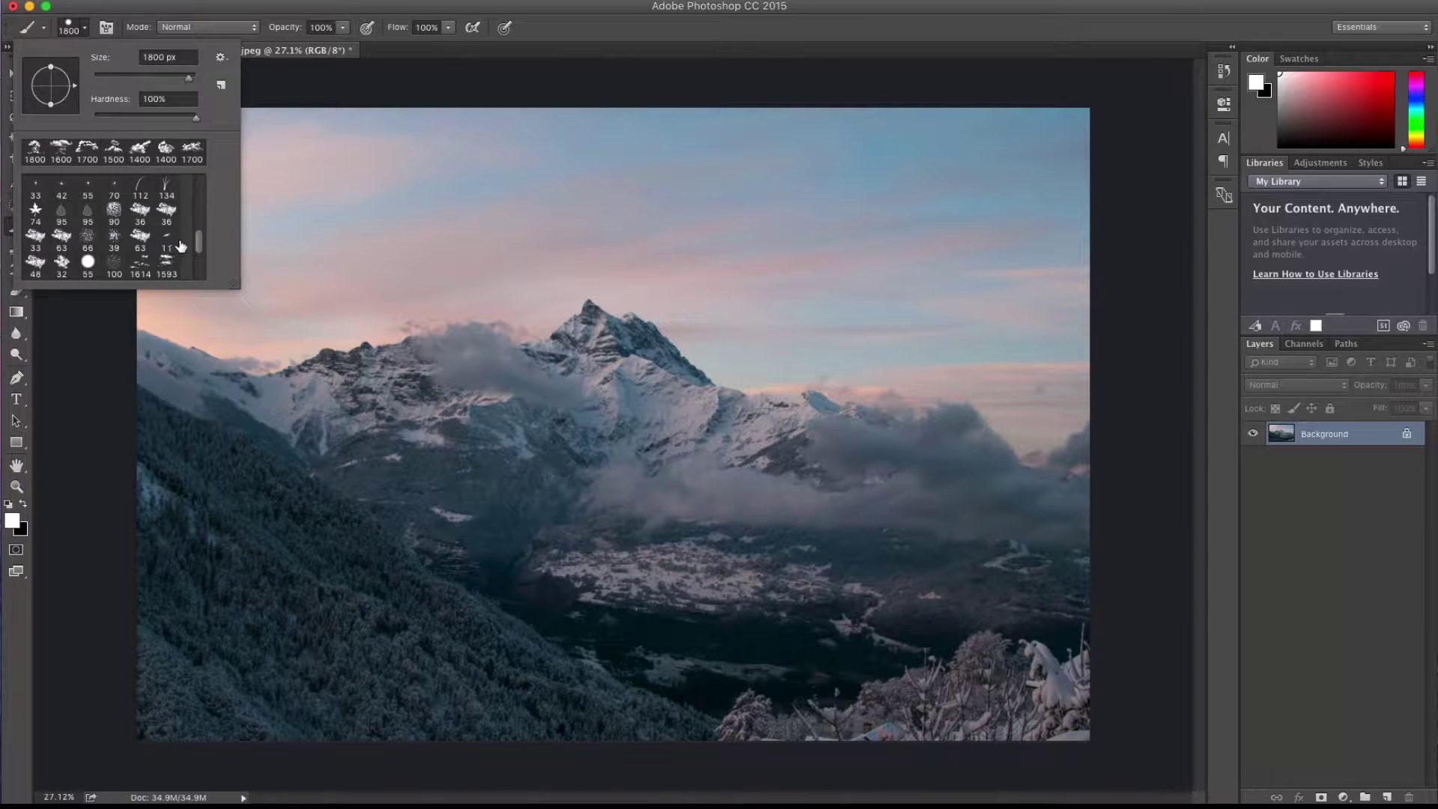
# Choose the 324 px cloud brush from the new set and add an empty new layer.
pyautogui.moveTo(198, 242); pyautogui.dragTo(199, 269)
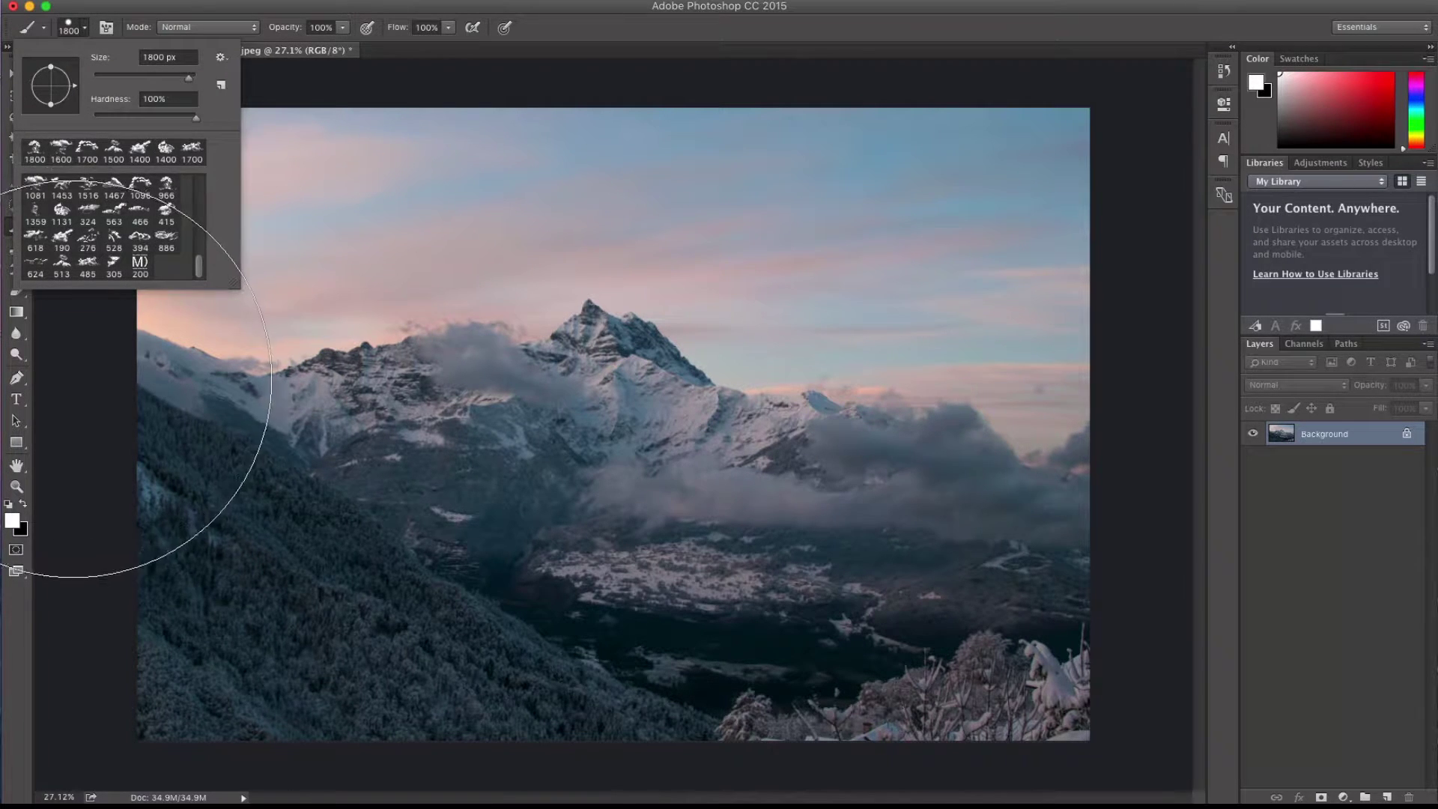
pyautogui.scroll(2, 88, 213)
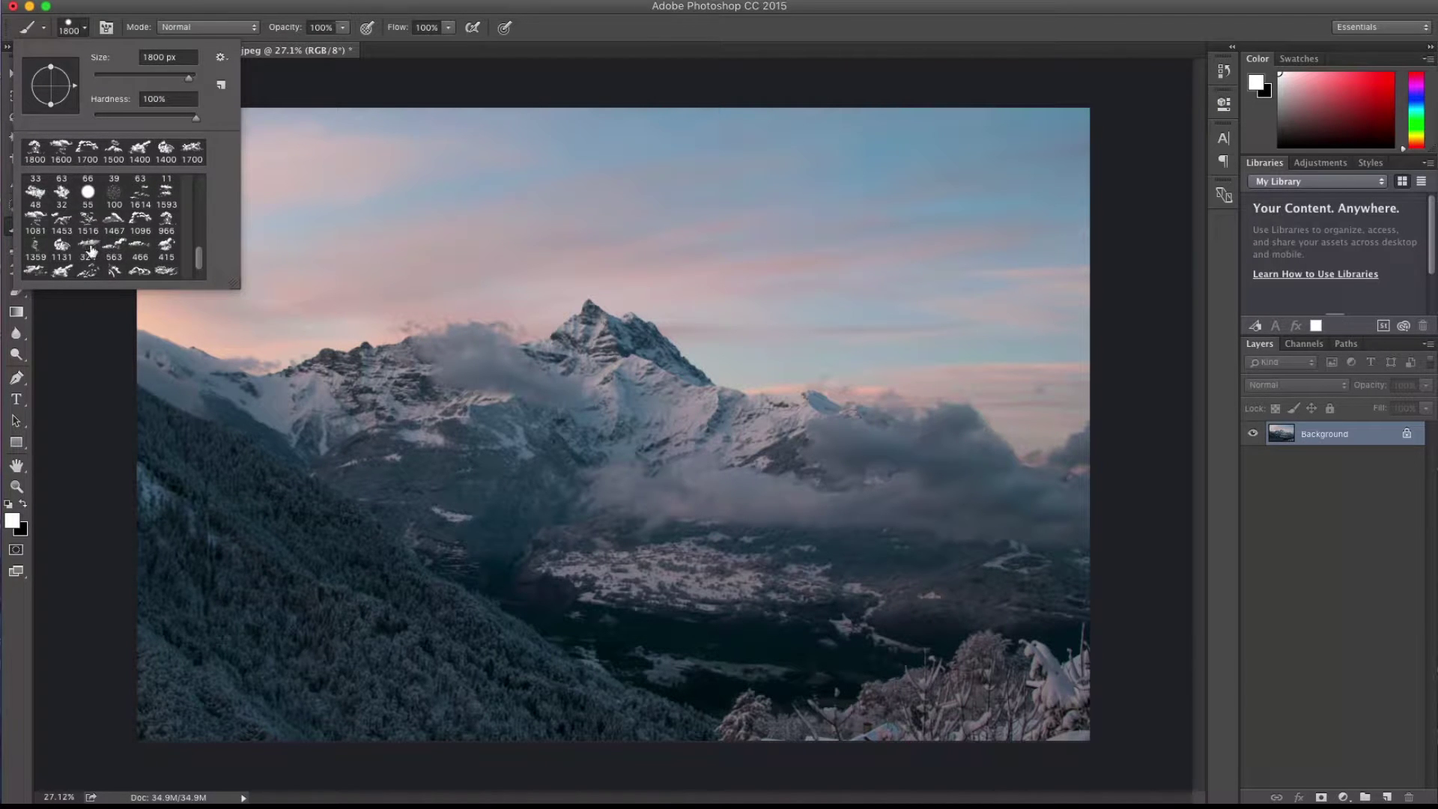
pyautogui.click(89, 245)
pyautogui.click(438, 315)
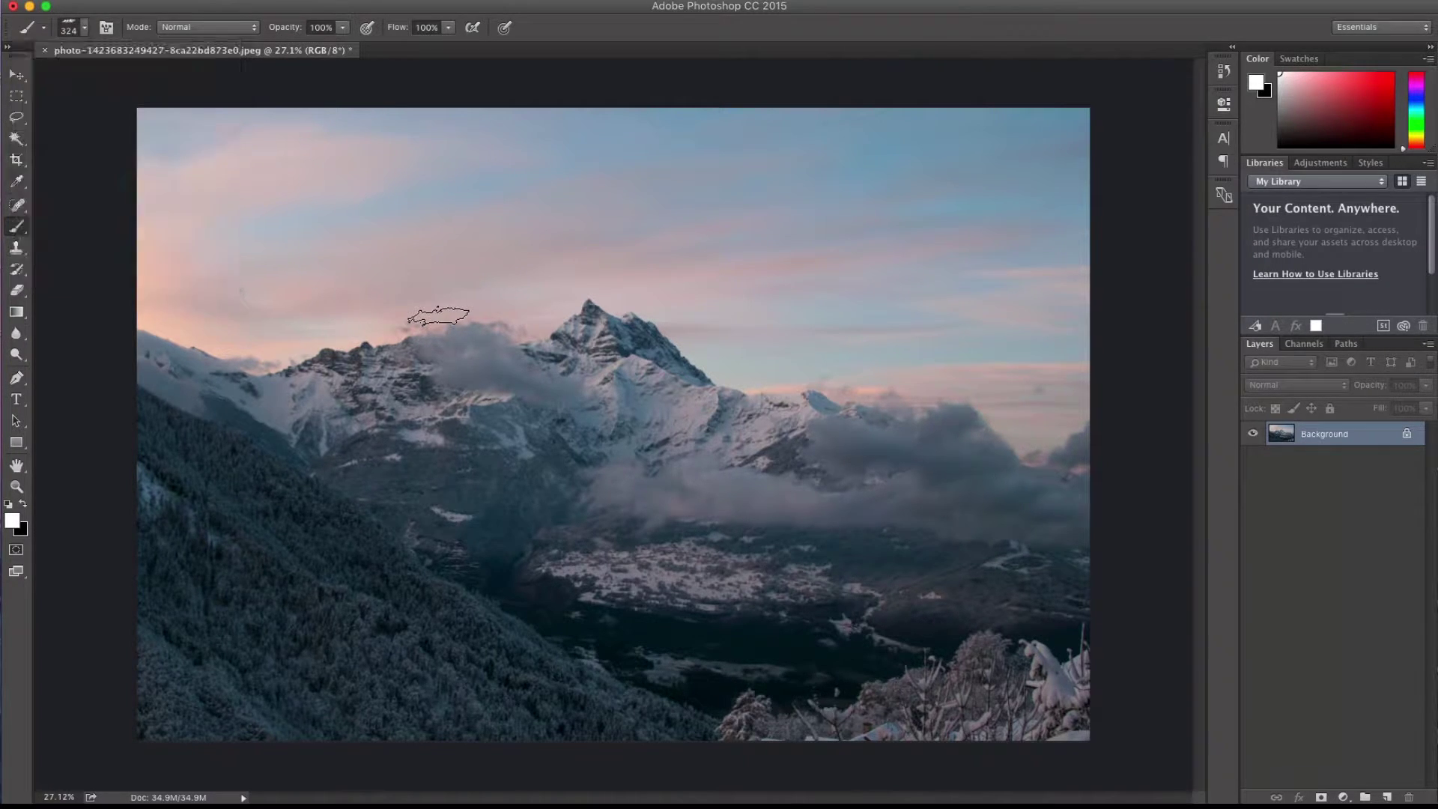
pyautogui.click(1387, 797)
# Enlarge the cloud brush to 1800 px, test-stamp a white cloud in the sky, then undo it.
pyautogui.press('Return')
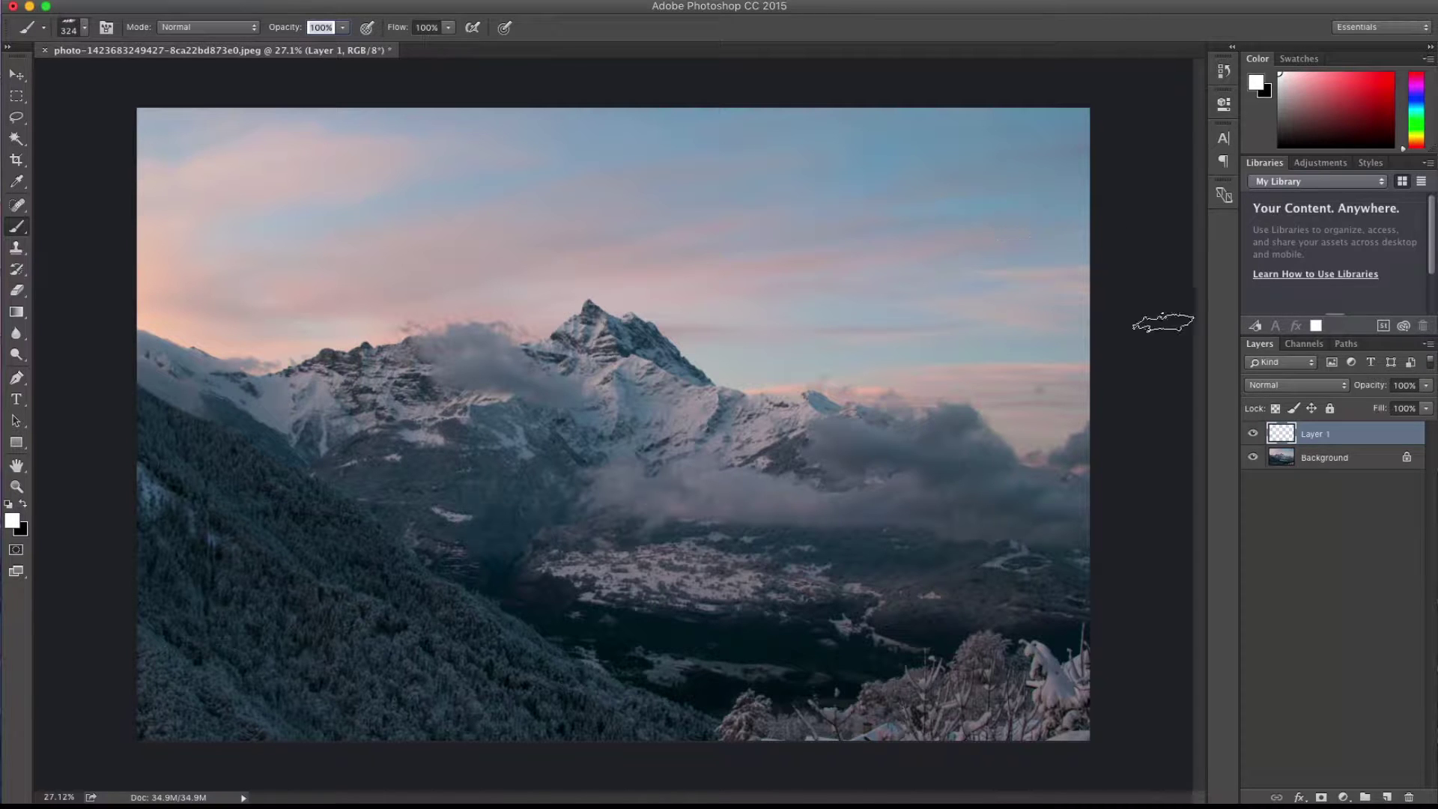
pyautogui.press('Return')
pyautogui.press(']')
pyautogui.press(']')
pyautogui.press(']')
pyautogui.press(']')
pyautogui.press(']')
pyautogui.press(']')
pyautogui.press(']')
pyautogui.press(']')
pyautogui.press(']')
pyautogui.press(']')
pyautogui.press(']')
pyautogui.press(']')
pyautogui.press(']')
pyautogui.press(']')
pyautogui.press(']')
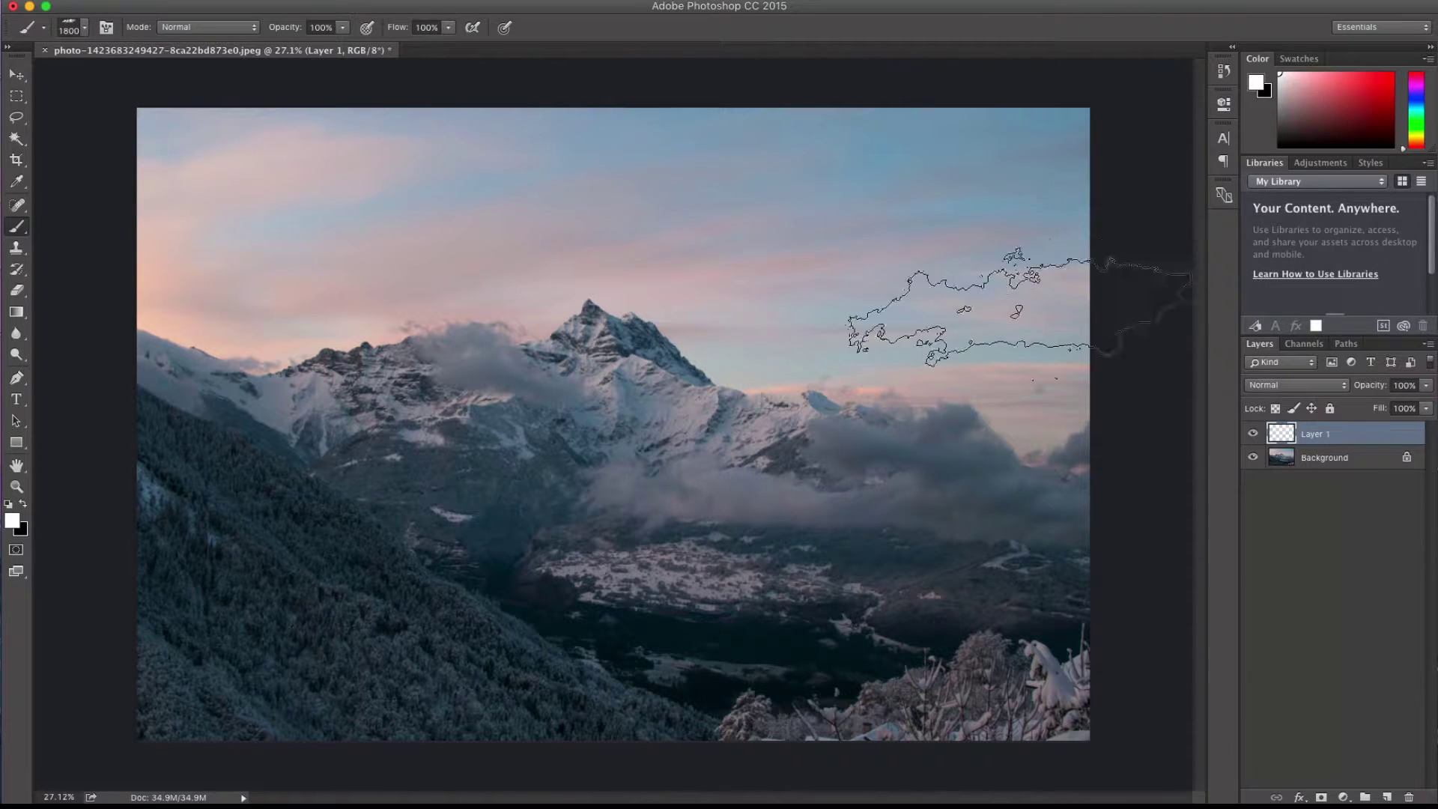
pyautogui.click(865, 281)
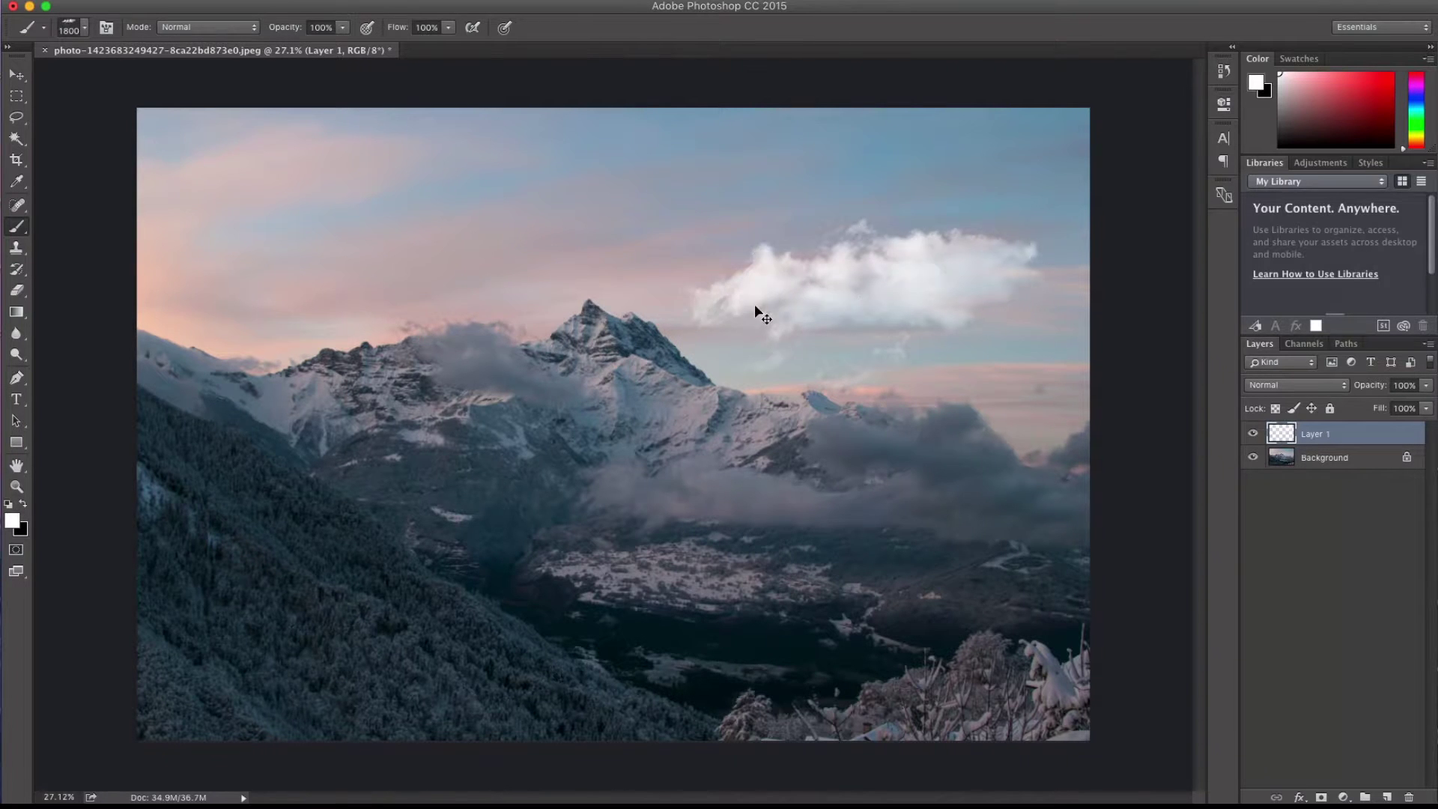
pyautogui.hotkey('ctrl', 'z')
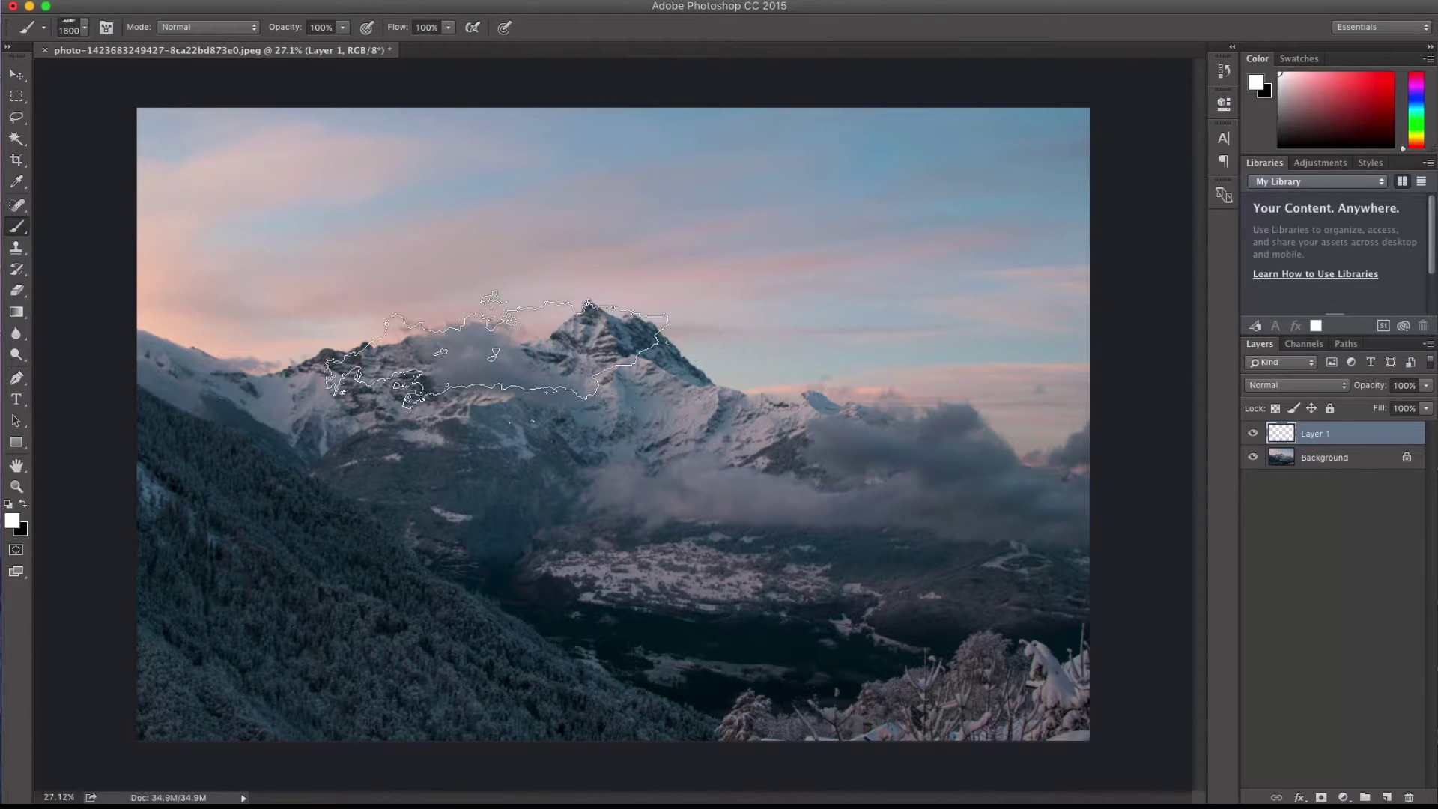
# Sample a bluish grey from the photo's clouds and stamp a grey cloud right of the peak.
pyautogui.press('alt')
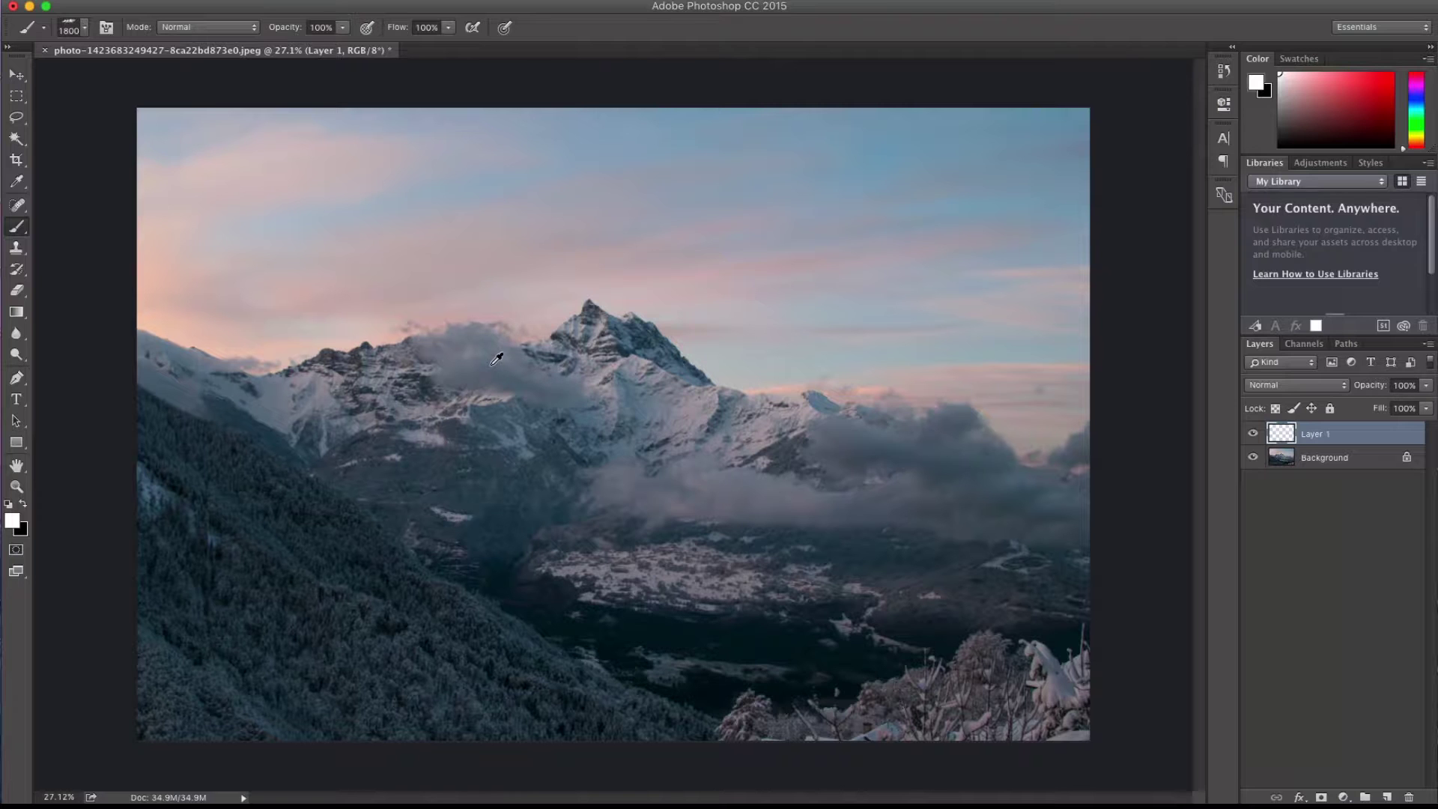
pyautogui.keyDown('alt'); pyautogui.click(492, 363); pyautogui.keyUp('alt')
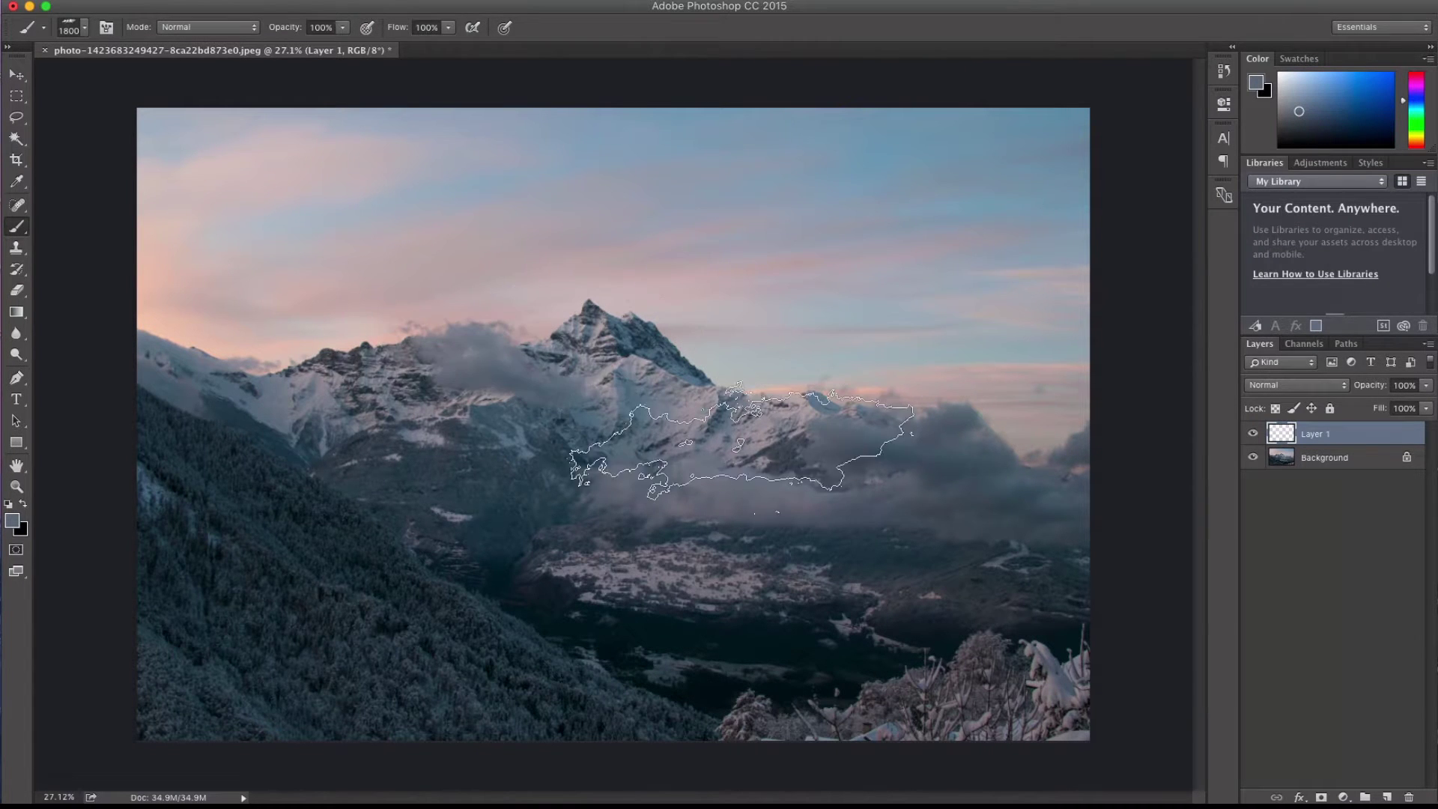
pyautogui.click(850, 350)
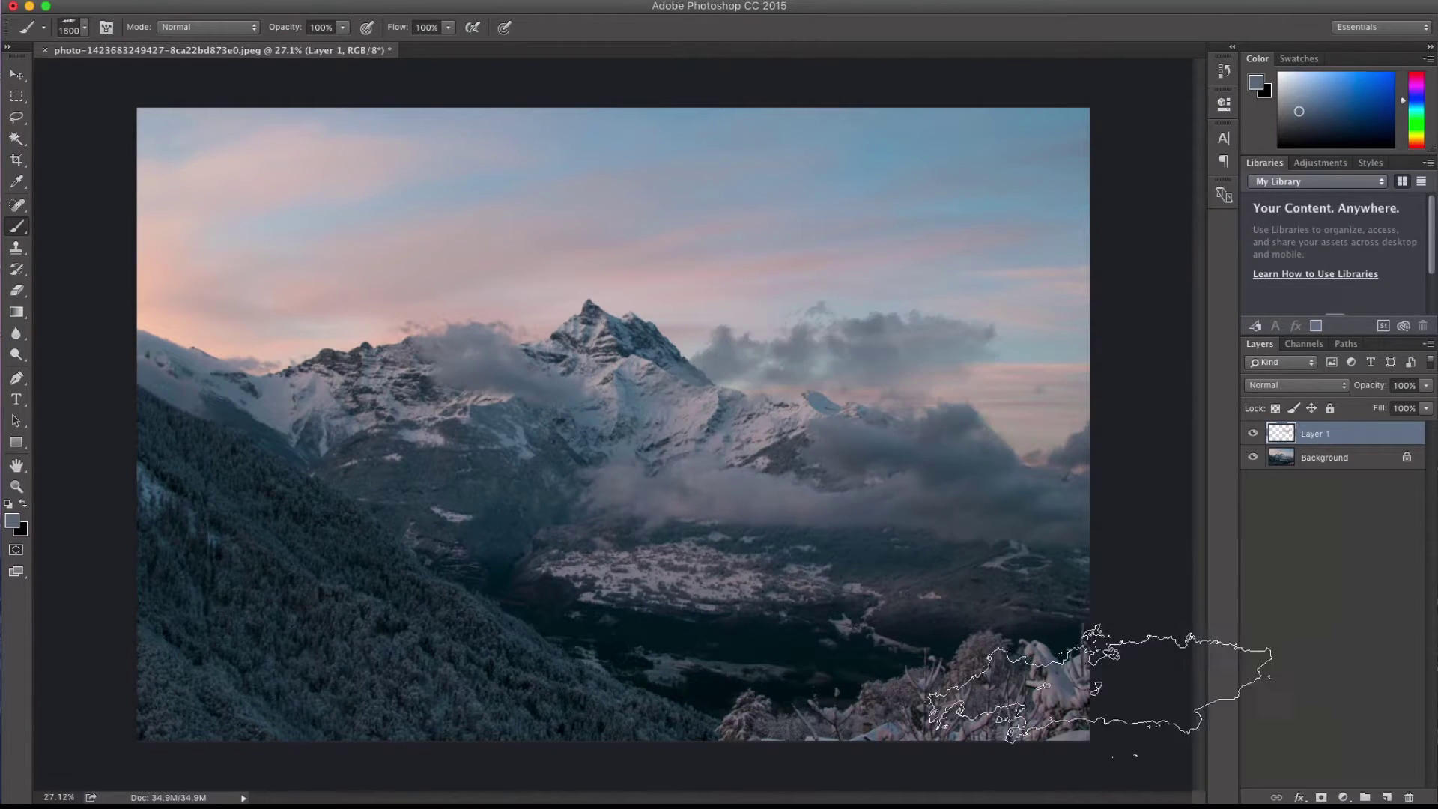
pyautogui.click(77, 32)
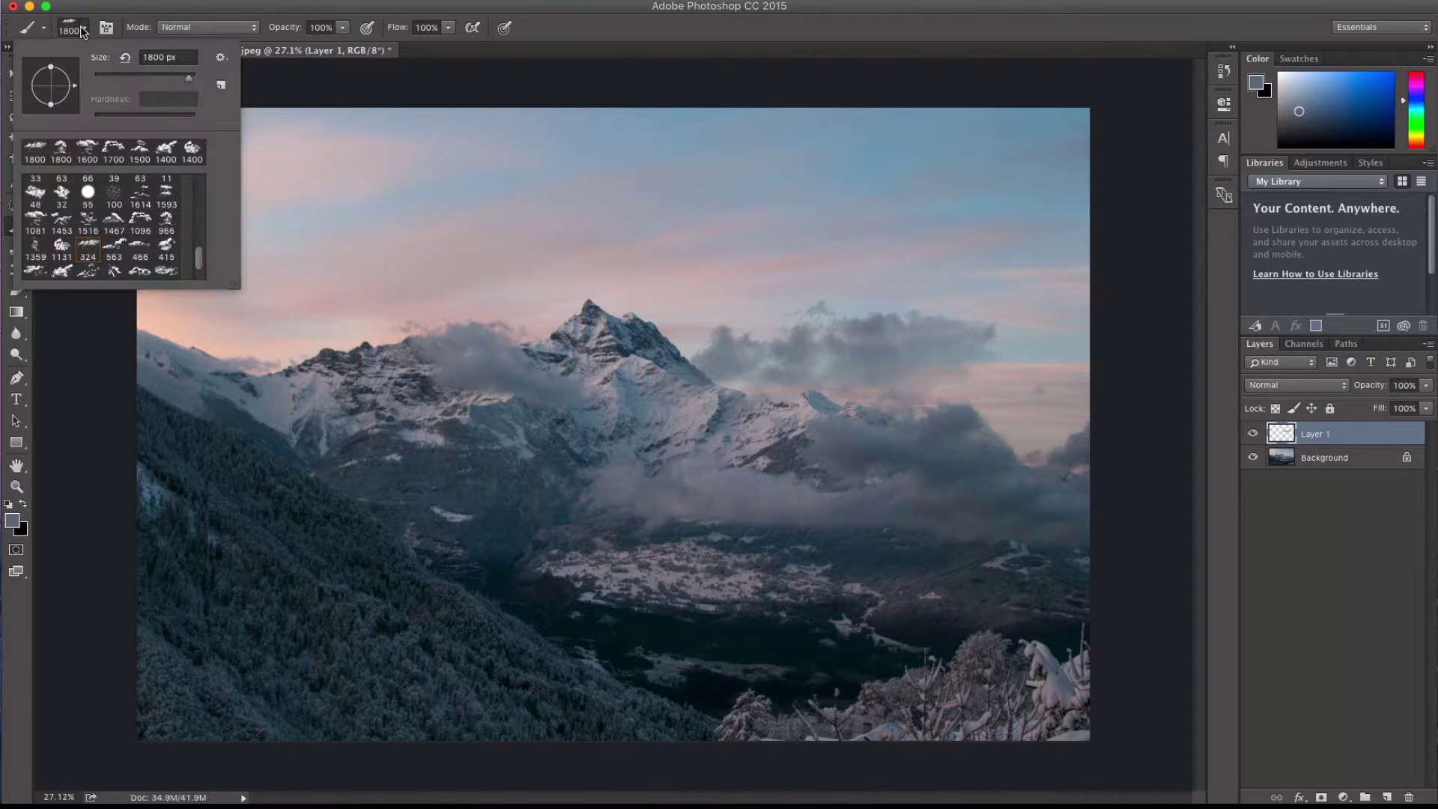
# Stamp a cloud in the upper-left sky with a 1700 px brush enlarged to 2600 px, then select brush 1081.
pyautogui.click(115, 224)
pyautogui.press('Return')
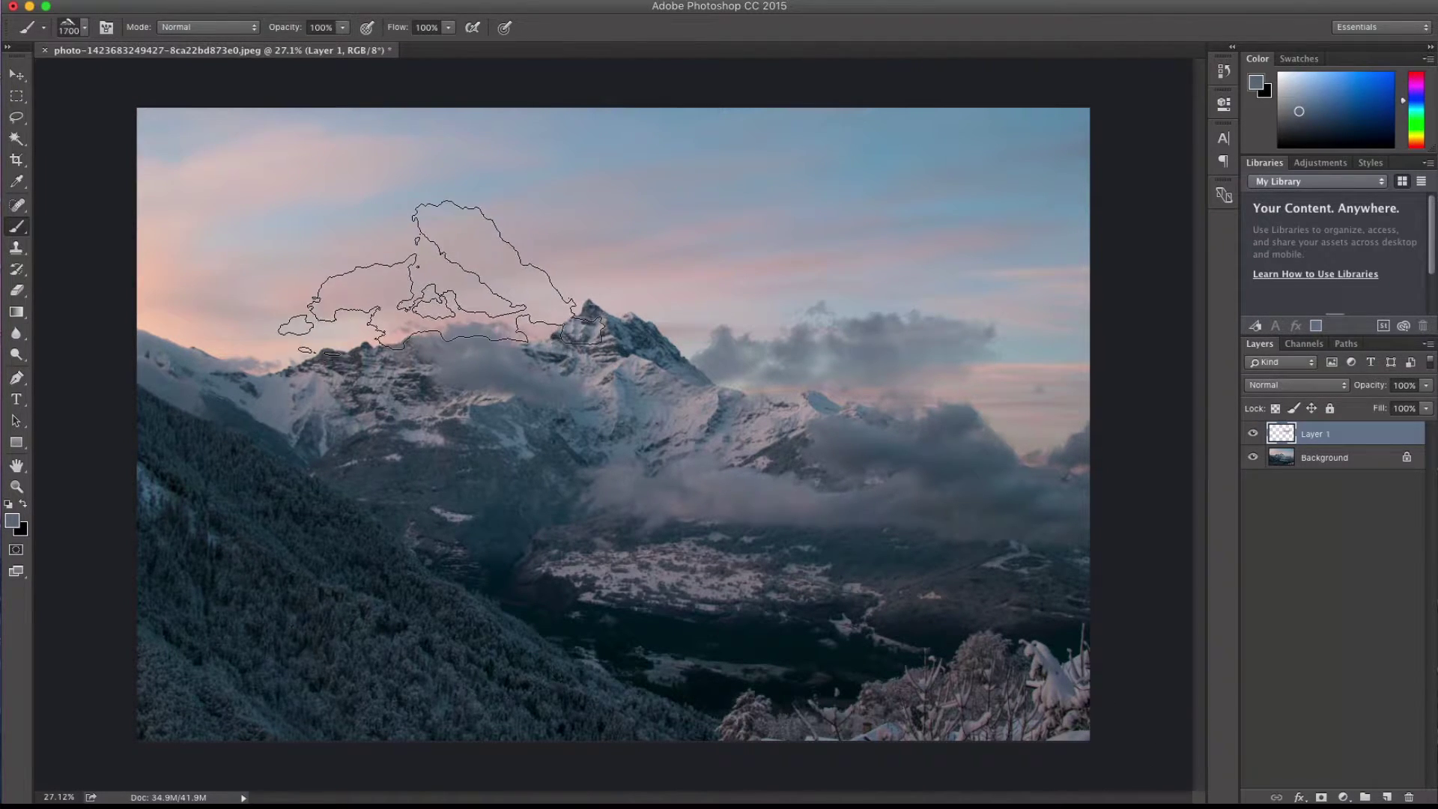
pyautogui.press(']')
pyautogui.press(']')
pyautogui.press(']')
pyautogui.press(']')
pyautogui.press(']')
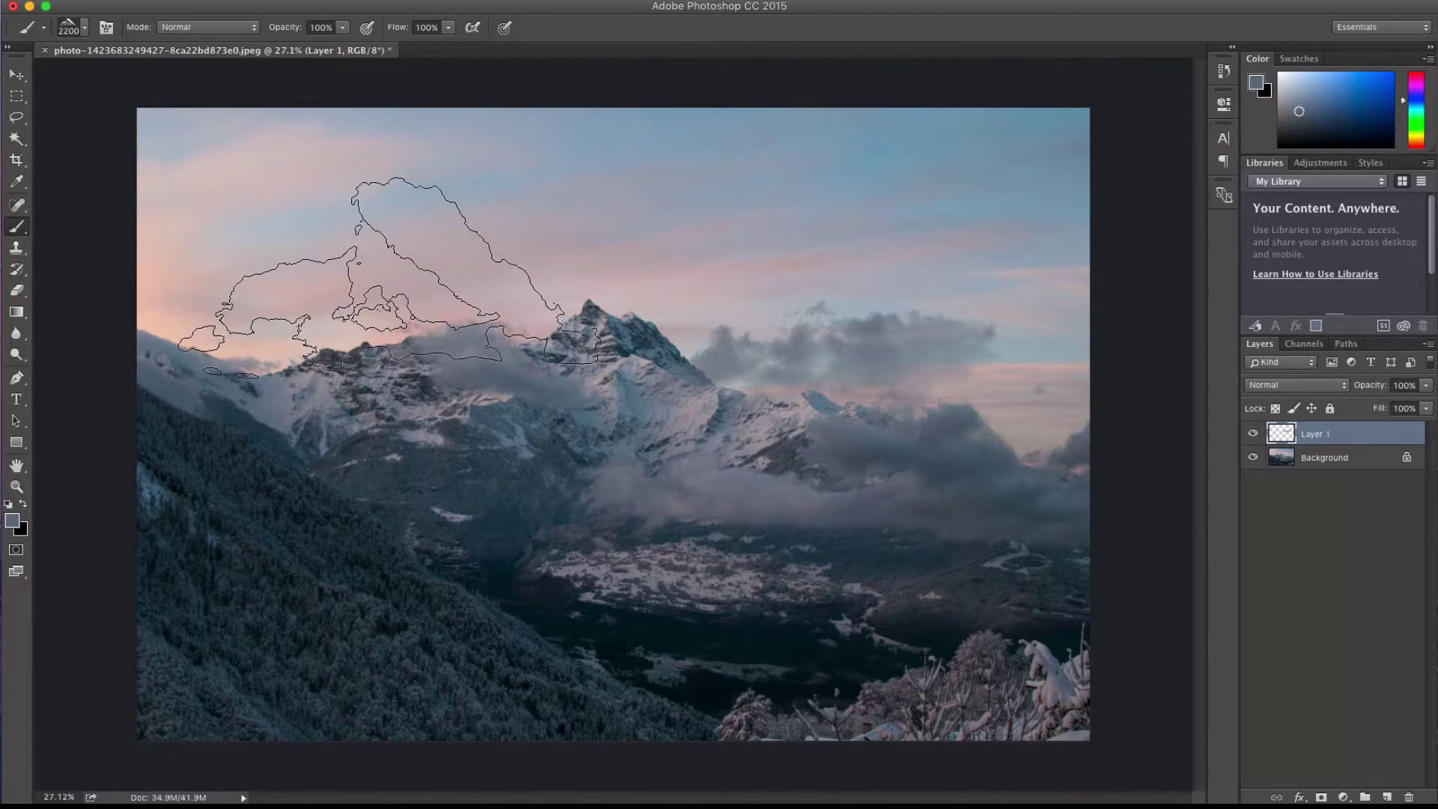
pyautogui.press(']')
pyautogui.press(']')
pyautogui.press(']')
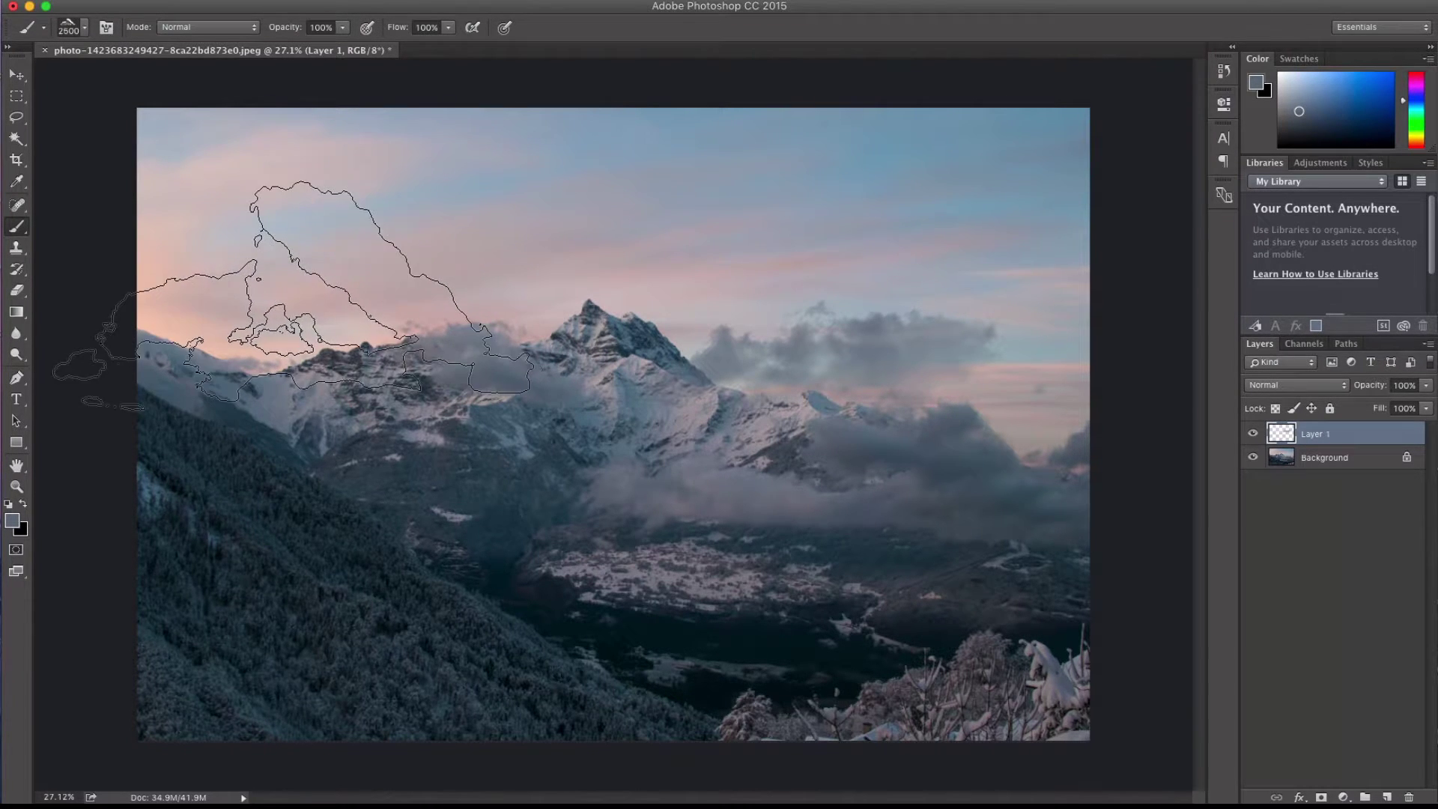
pyautogui.press(']')
pyautogui.click(296, 290)
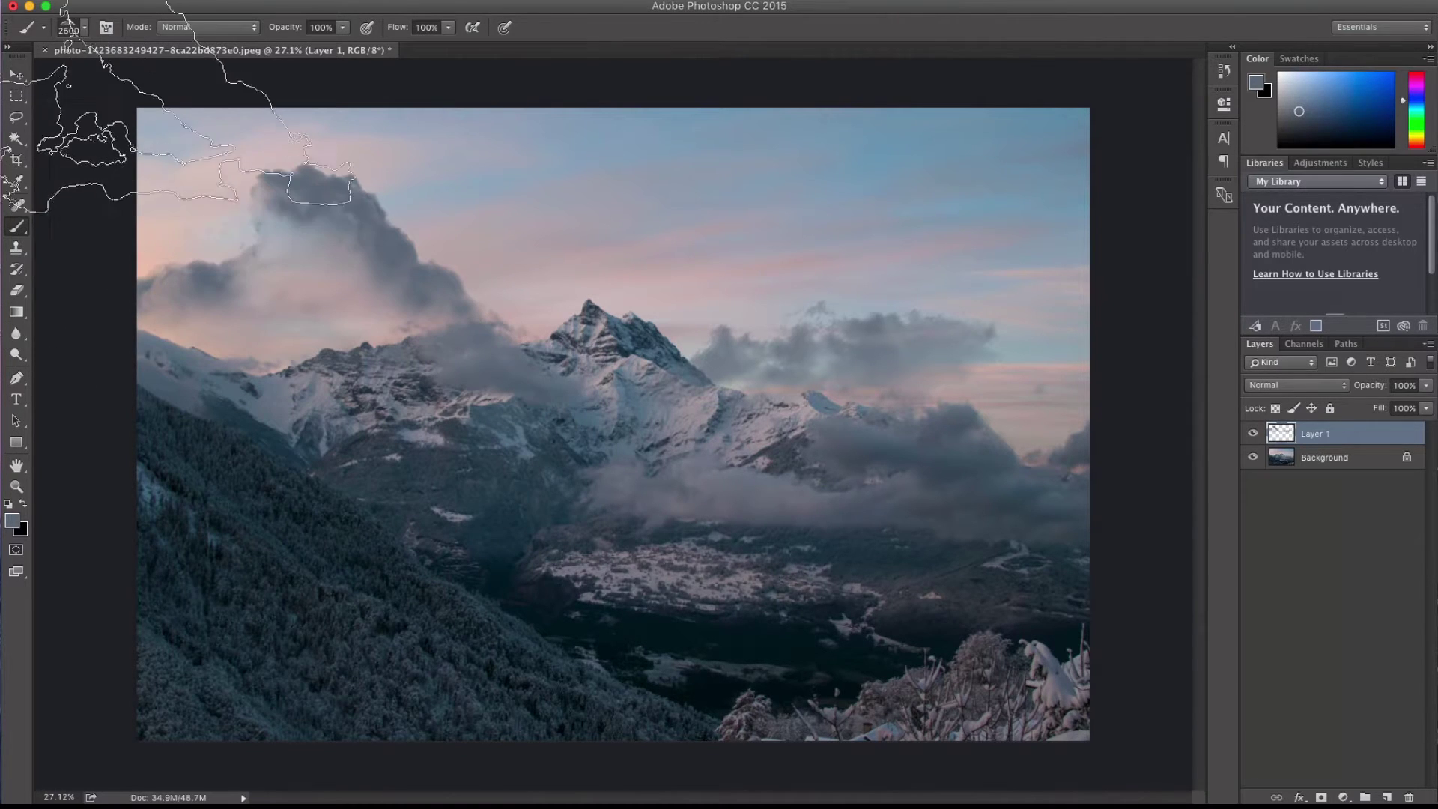
pyautogui.click(80, 27)
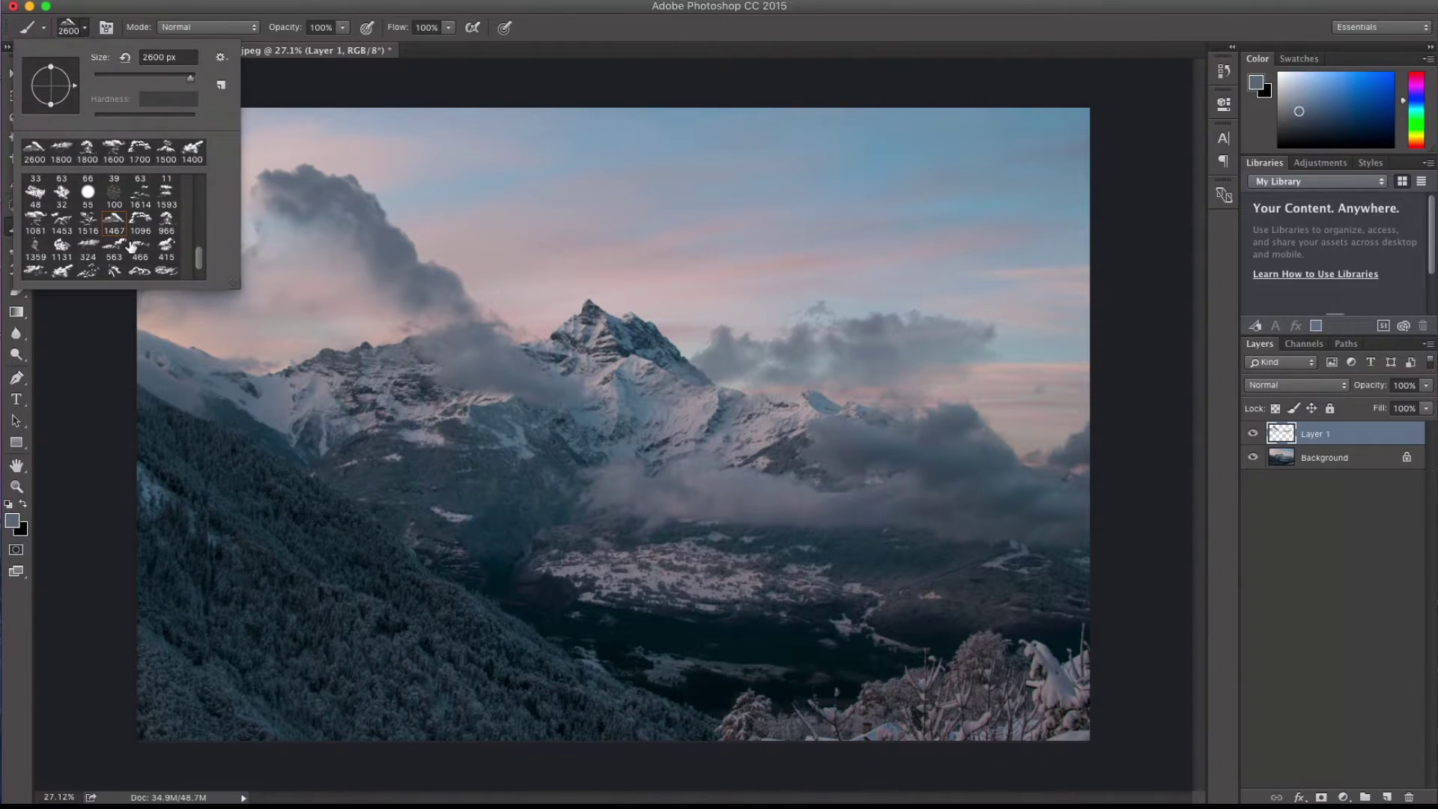
pyautogui.click(36, 221)
# Enlarge cloud brush 1081 to 1600 px and paint a grey cloud into the upper-right sky.
pyautogui.press('Return')
pyautogui.press(']')
pyautogui.press(']')
pyautogui.press(']')
pyautogui.press(']')
pyautogui.press(']')
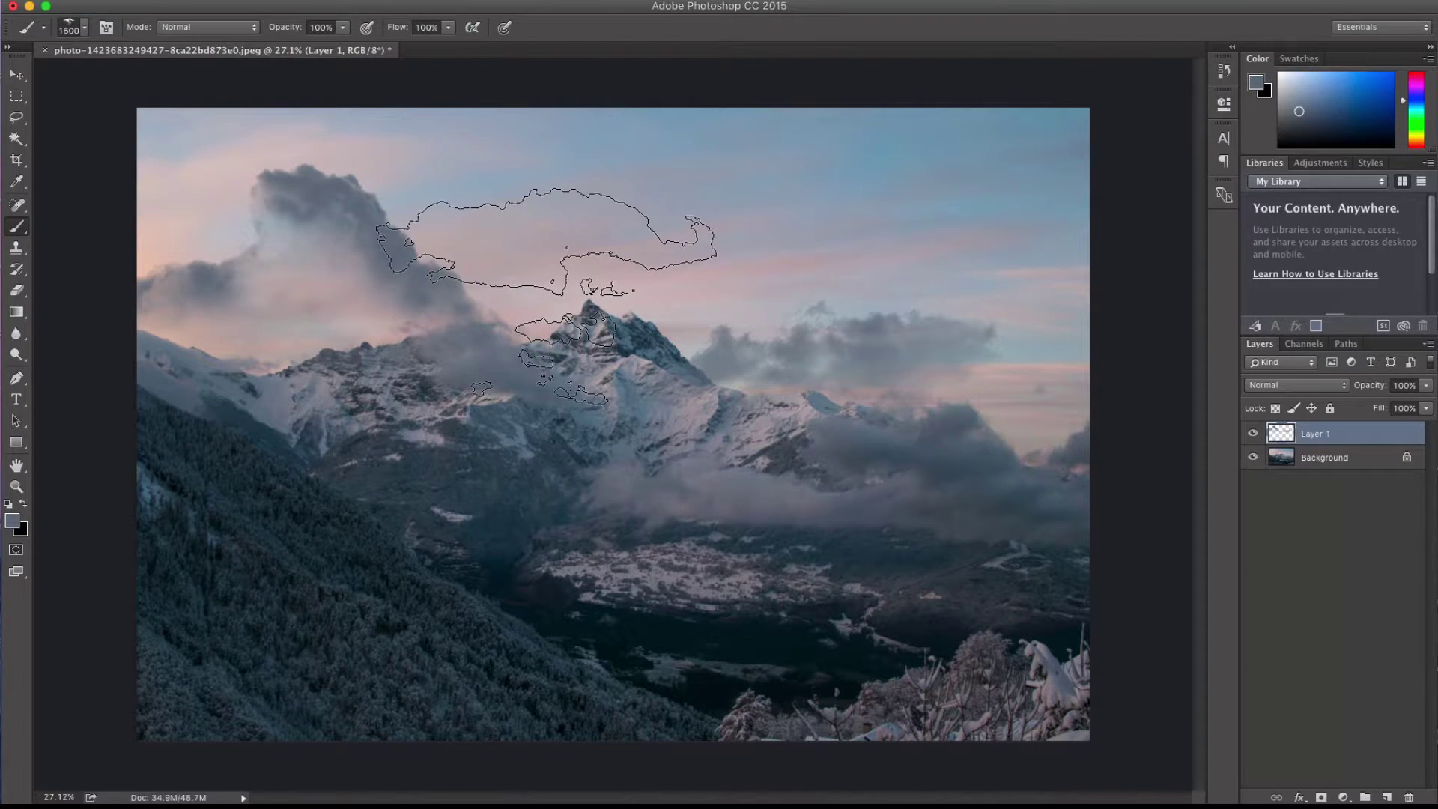
pyautogui.moveTo(988, 367); pyautogui.dragTo(1020, 359)
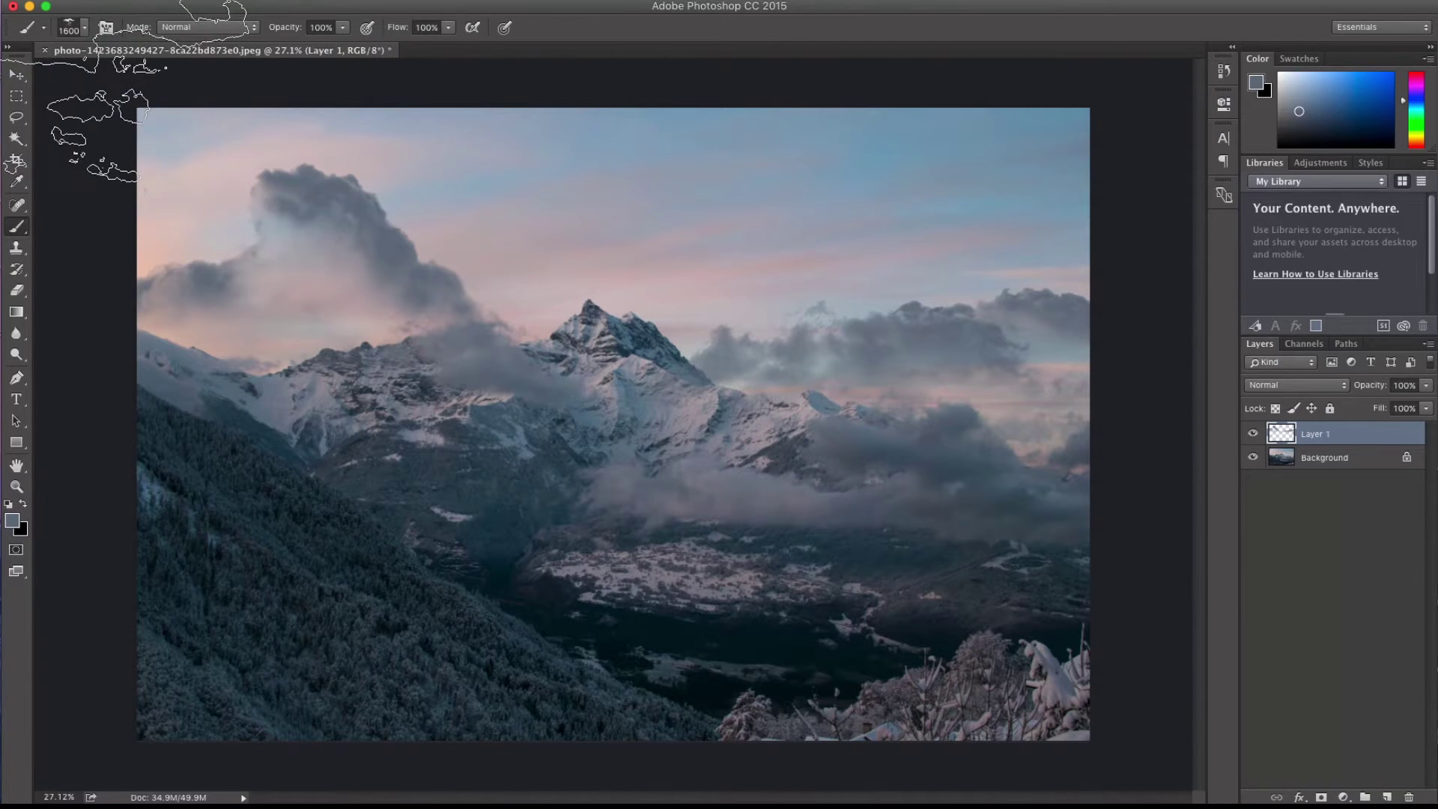
# Stamp clouds over the central peak with the enlarged 190 brush, then hide the cloud layer to compare.
pyautogui.click(82, 29)
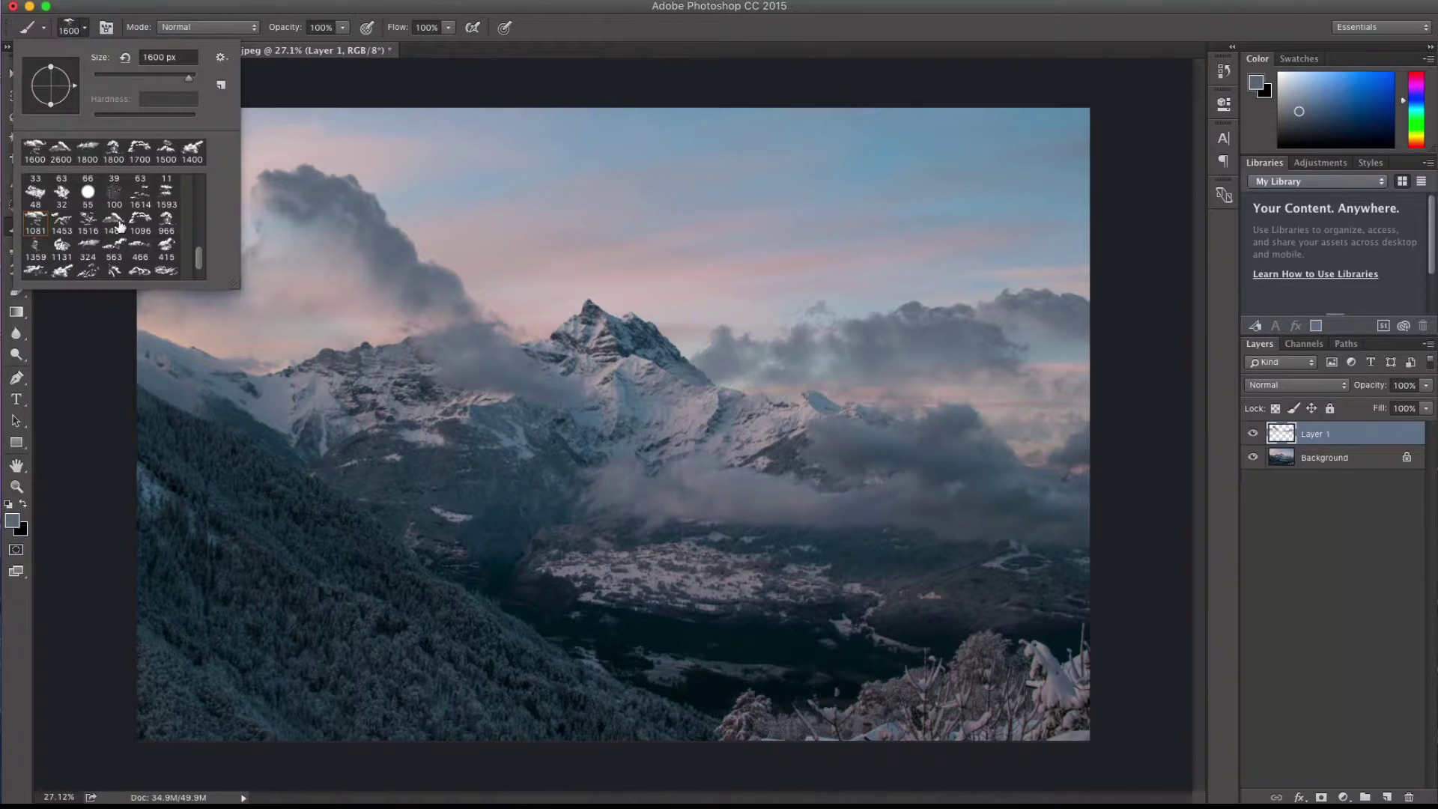
pyautogui.click(61, 269)
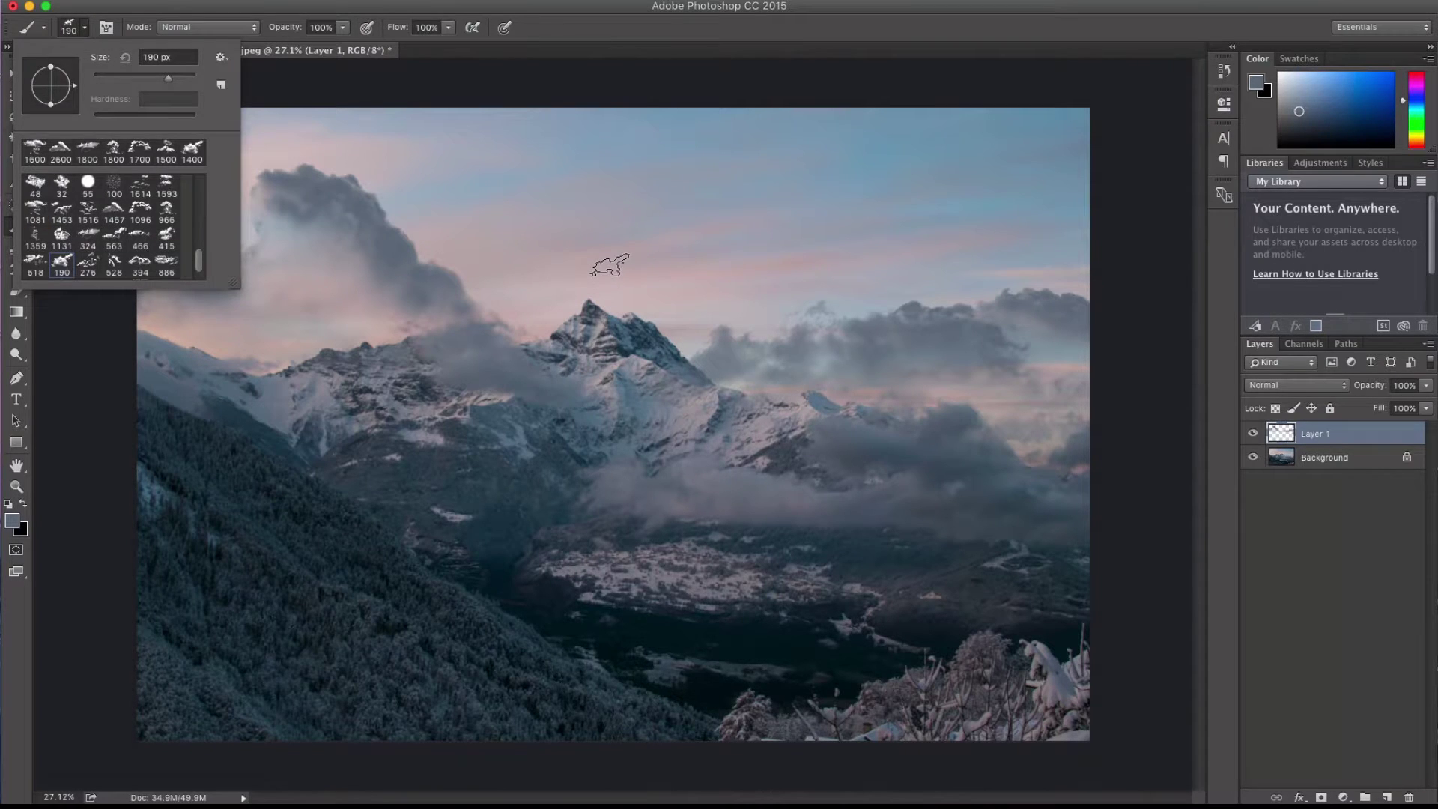
pyautogui.press('Return')
pyautogui.press(']')
pyautogui.press(']')
pyautogui.press(']')
pyautogui.press(']')
pyautogui.press(']')
pyautogui.press(']')
pyautogui.press(']')
pyautogui.press(']')
pyautogui.press(']')
pyautogui.press(']')
pyautogui.press(']')
pyautogui.press(']')
pyautogui.press(']')
pyautogui.press(']')
pyautogui.press(']')
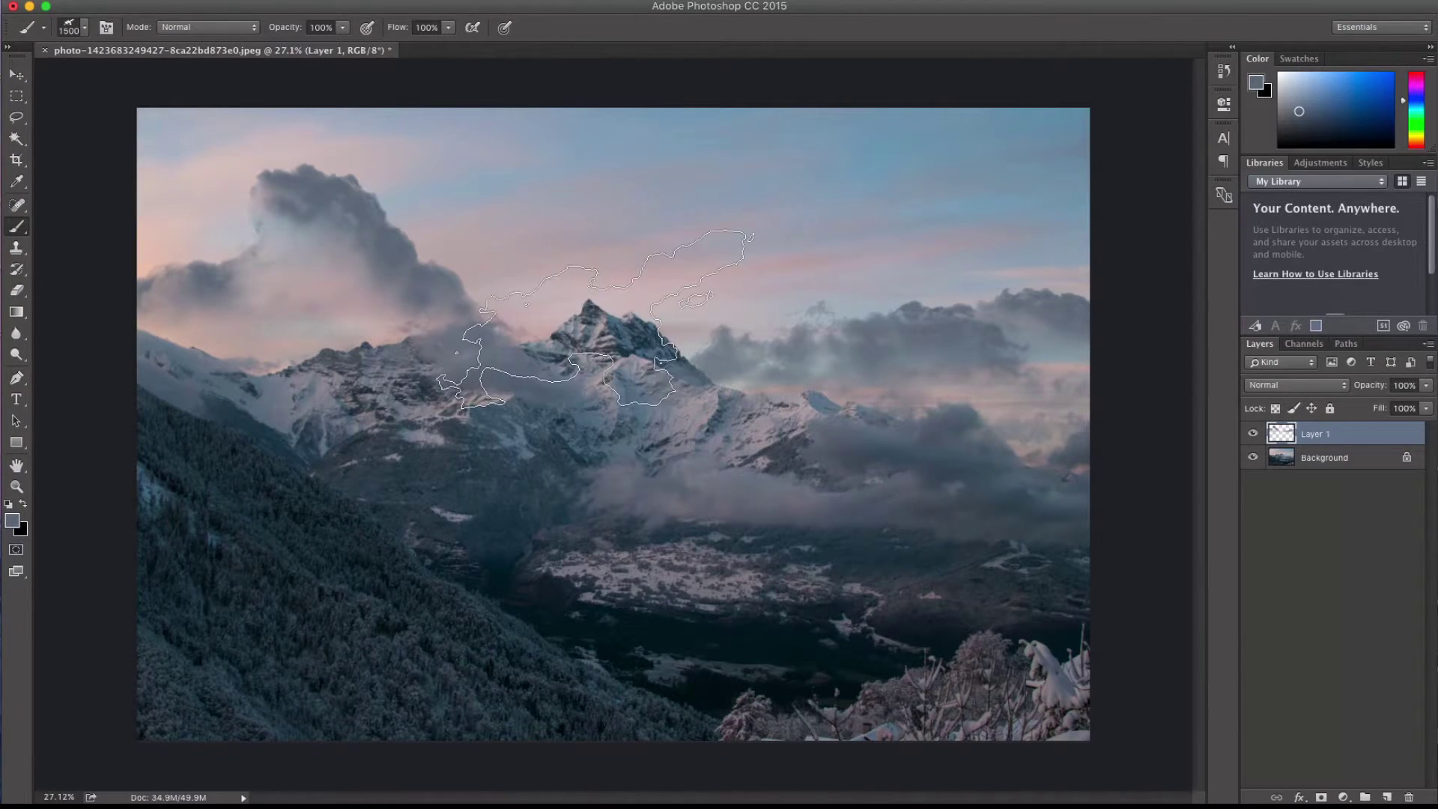
pyautogui.click(608, 315)
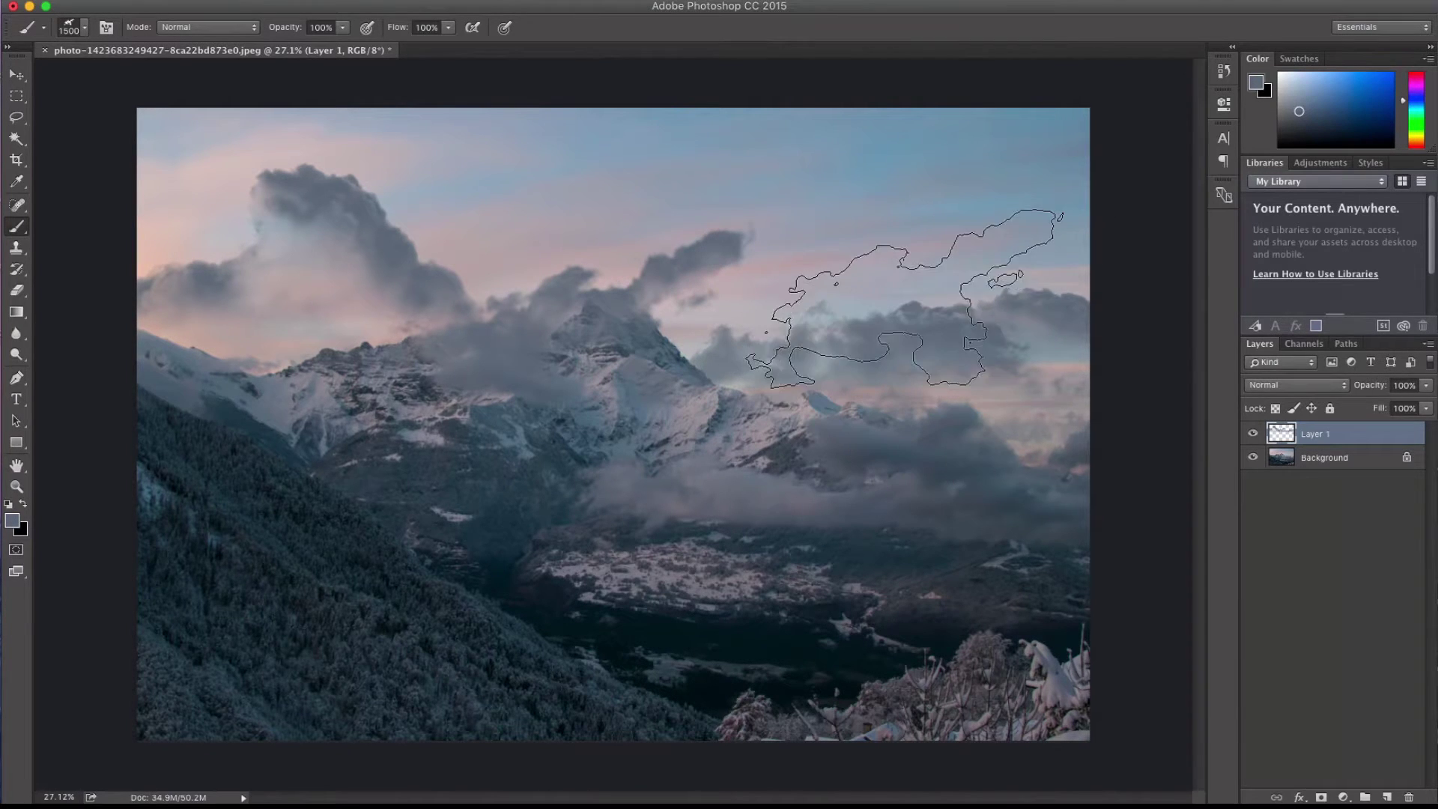
pyautogui.click(1251, 434)
pyautogui.click(1252, 434)
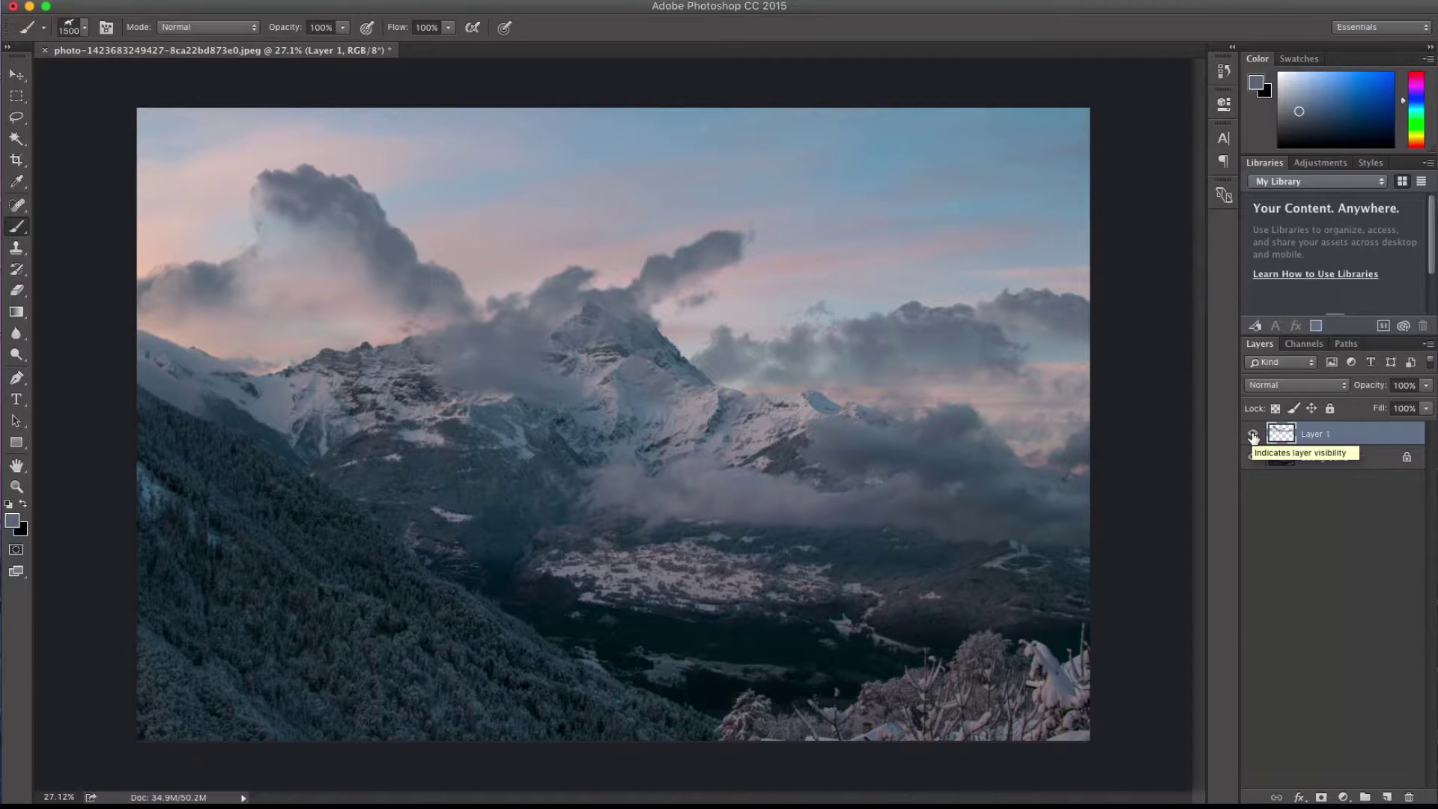
pyautogui.click(17, 75)
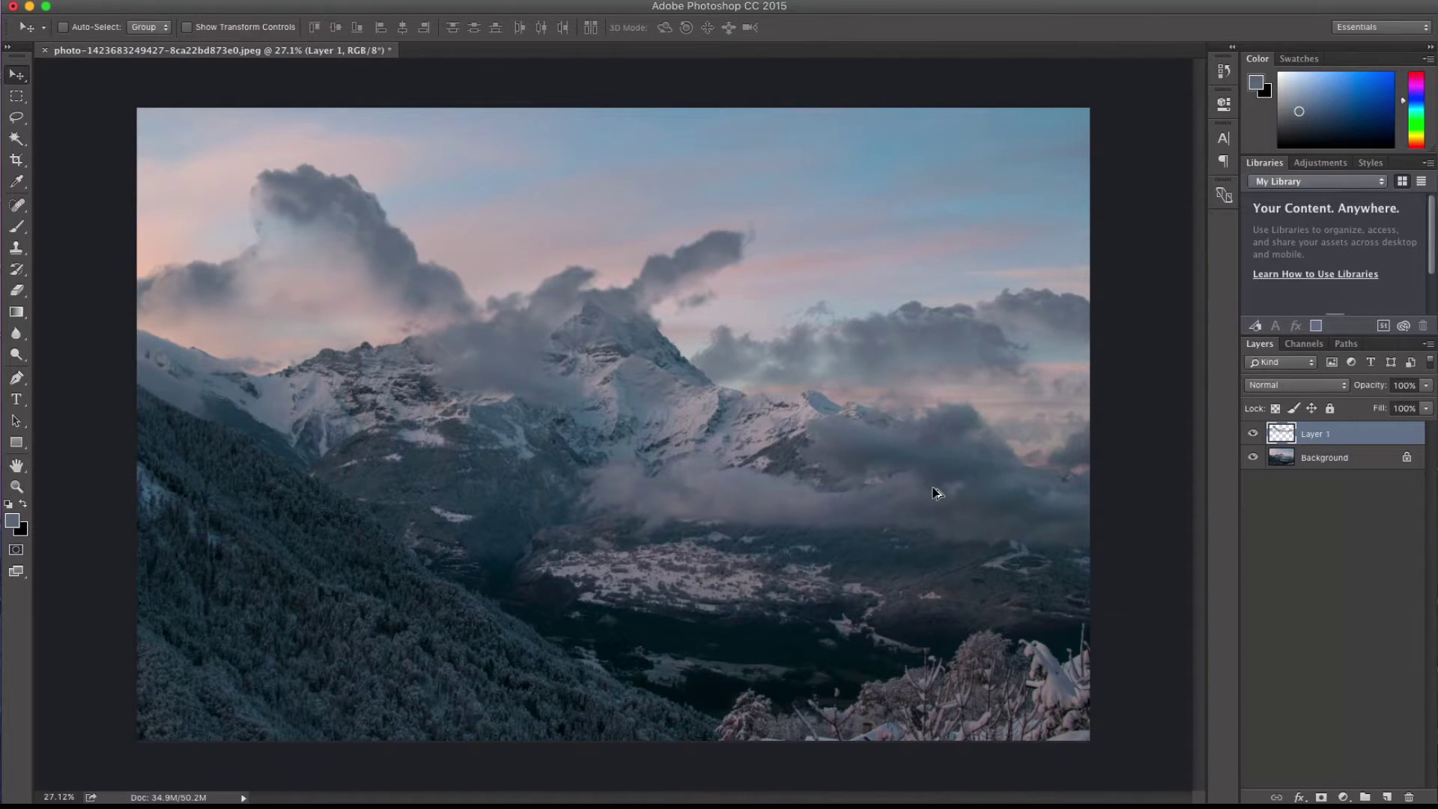
pyautogui.scroll(8, 935, 491)
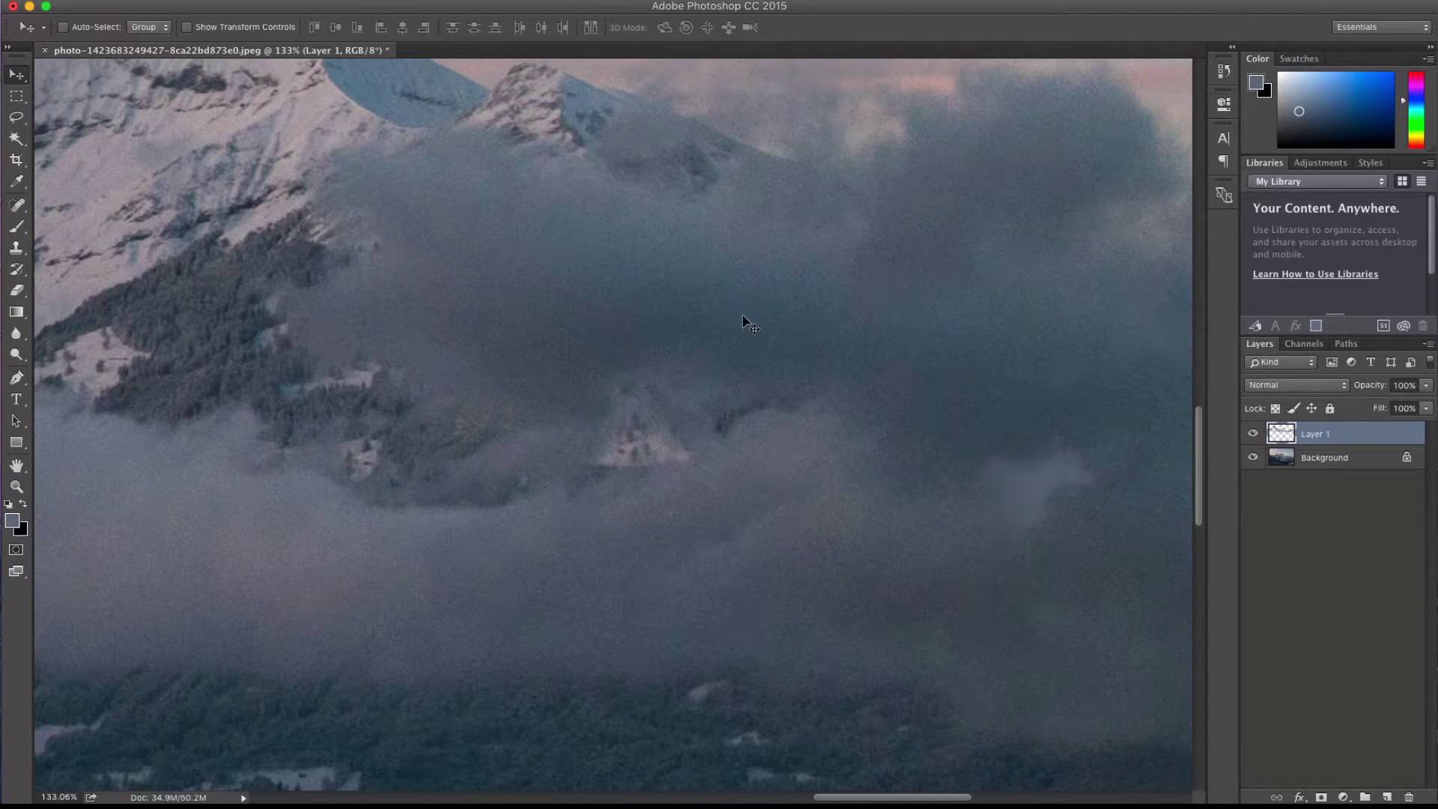
pyautogui.scroll(-6, 446, 316)
pyautogui.scroll(5, 335, 289)
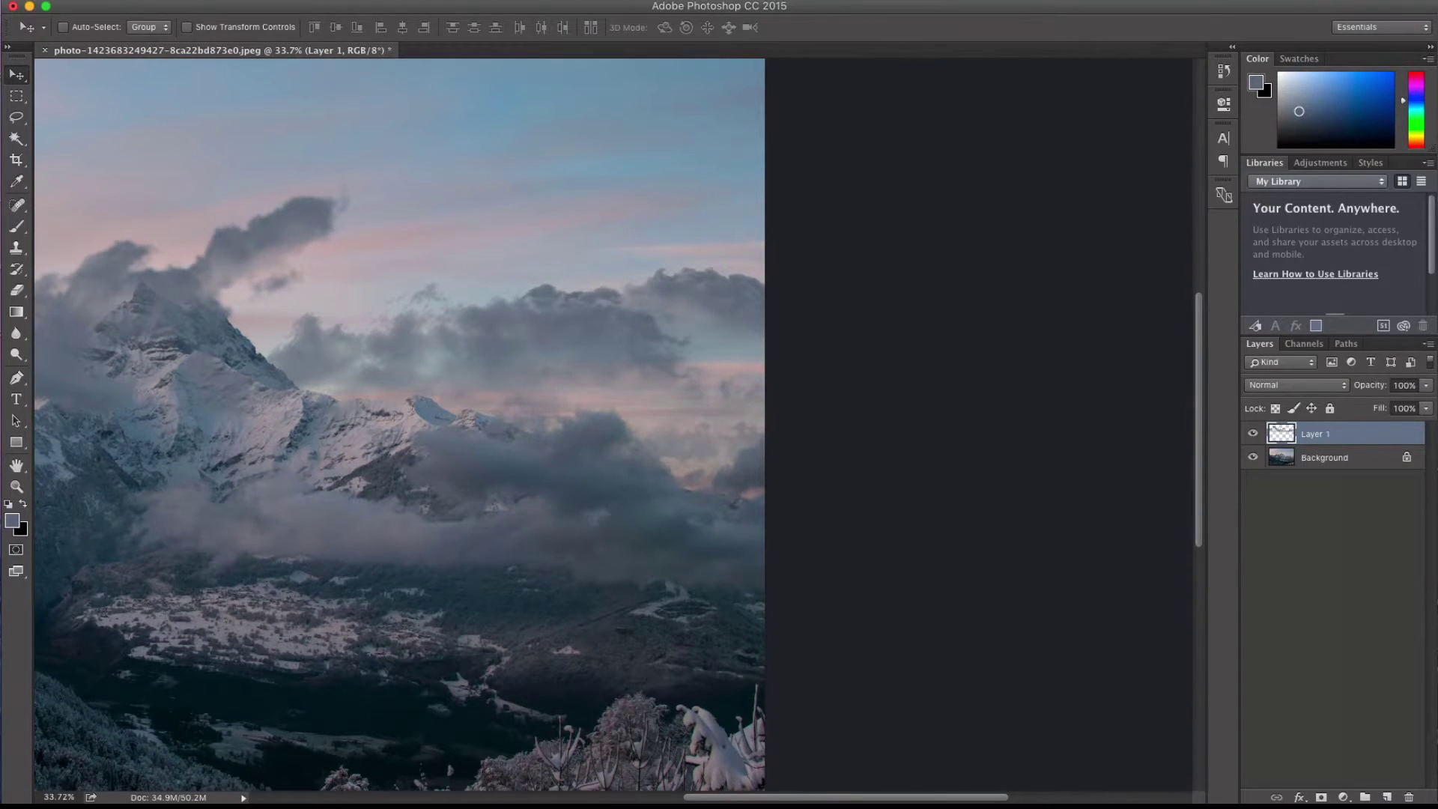
pyautogui.click(341, 1)
# Apply 7.16% Uniform Add Noise to the cloud layer and fit the photo on screen.
pyautogui.moveTo(442, 180)
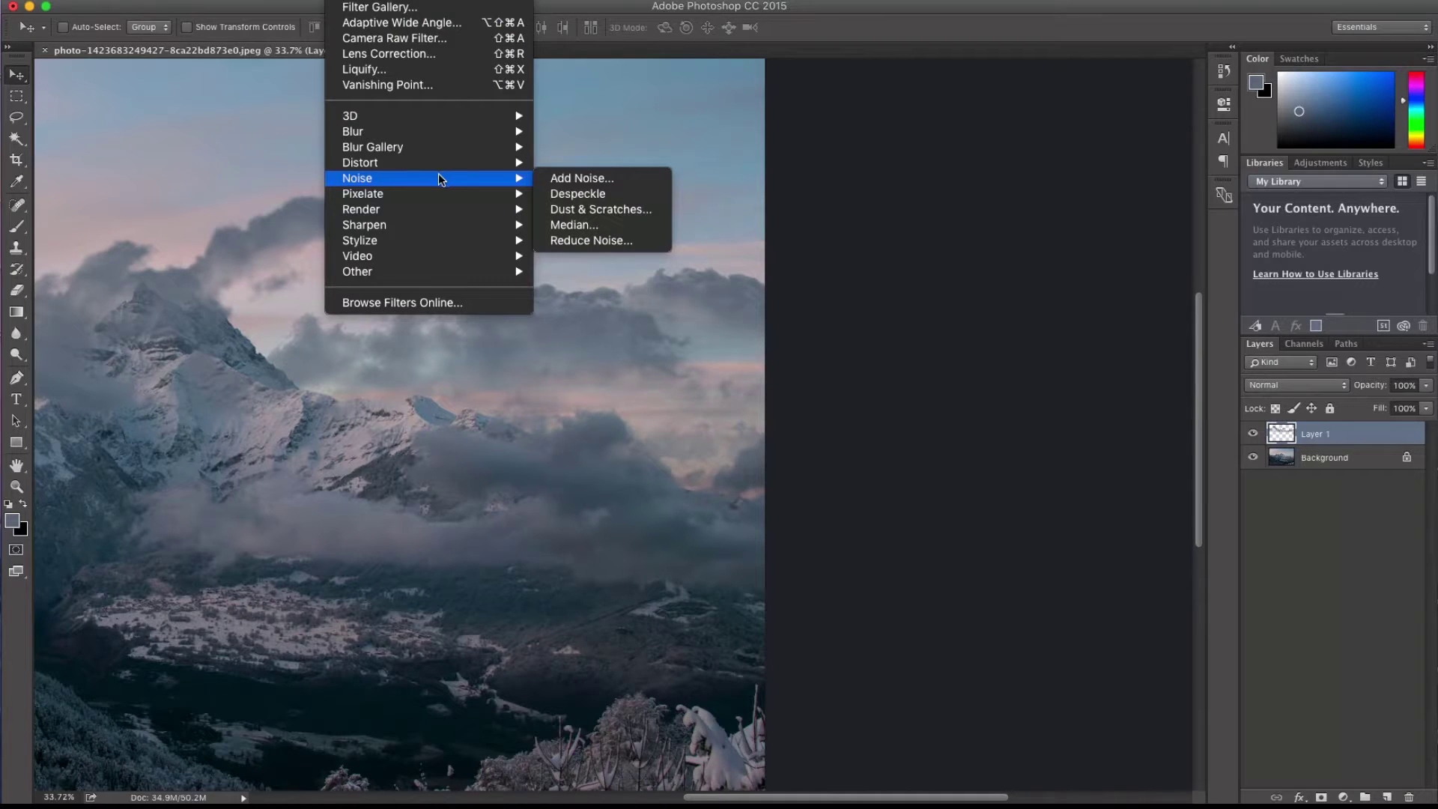
pyautogui.click(580, 178)
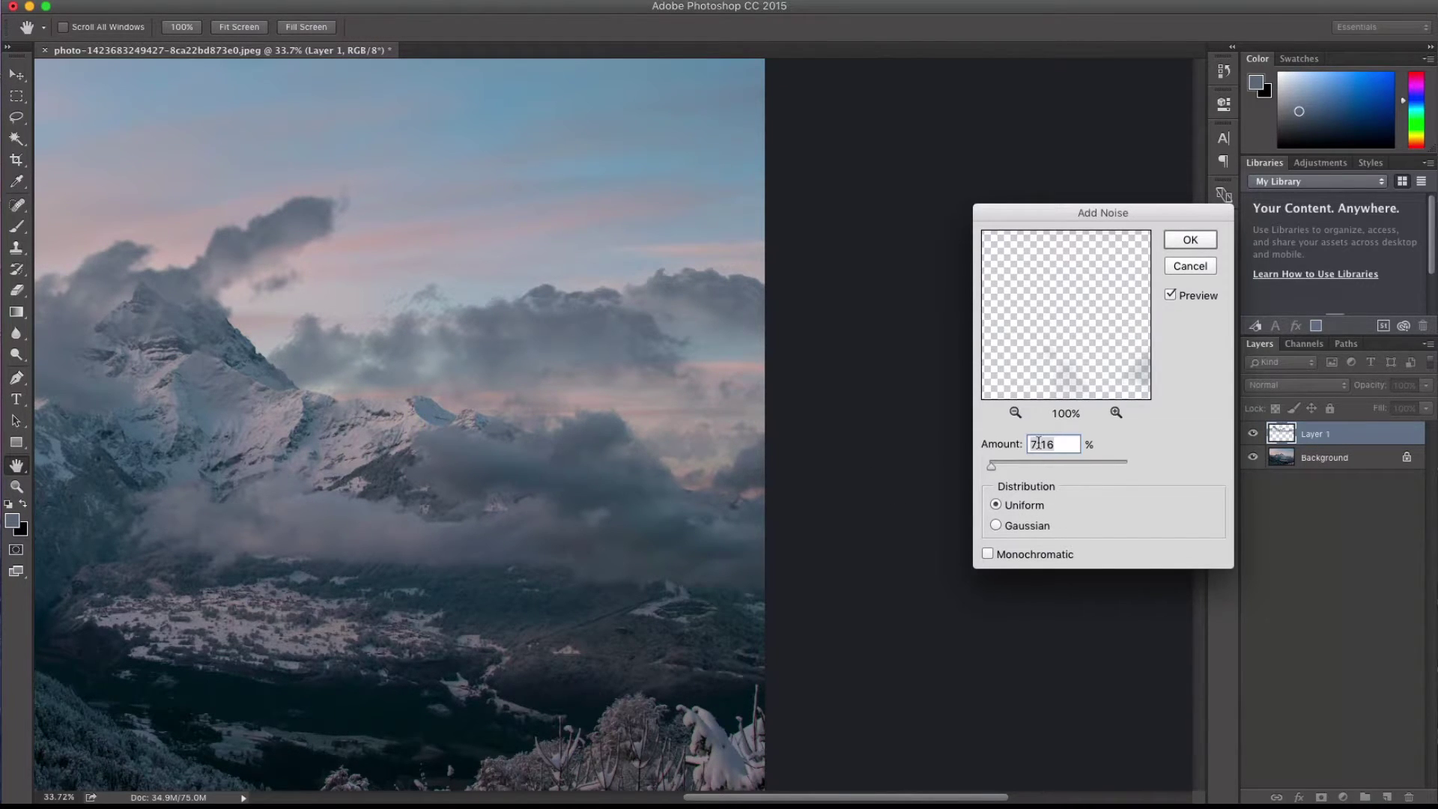
pyautogui.click(1190, 239)
pyautogui.press('v')
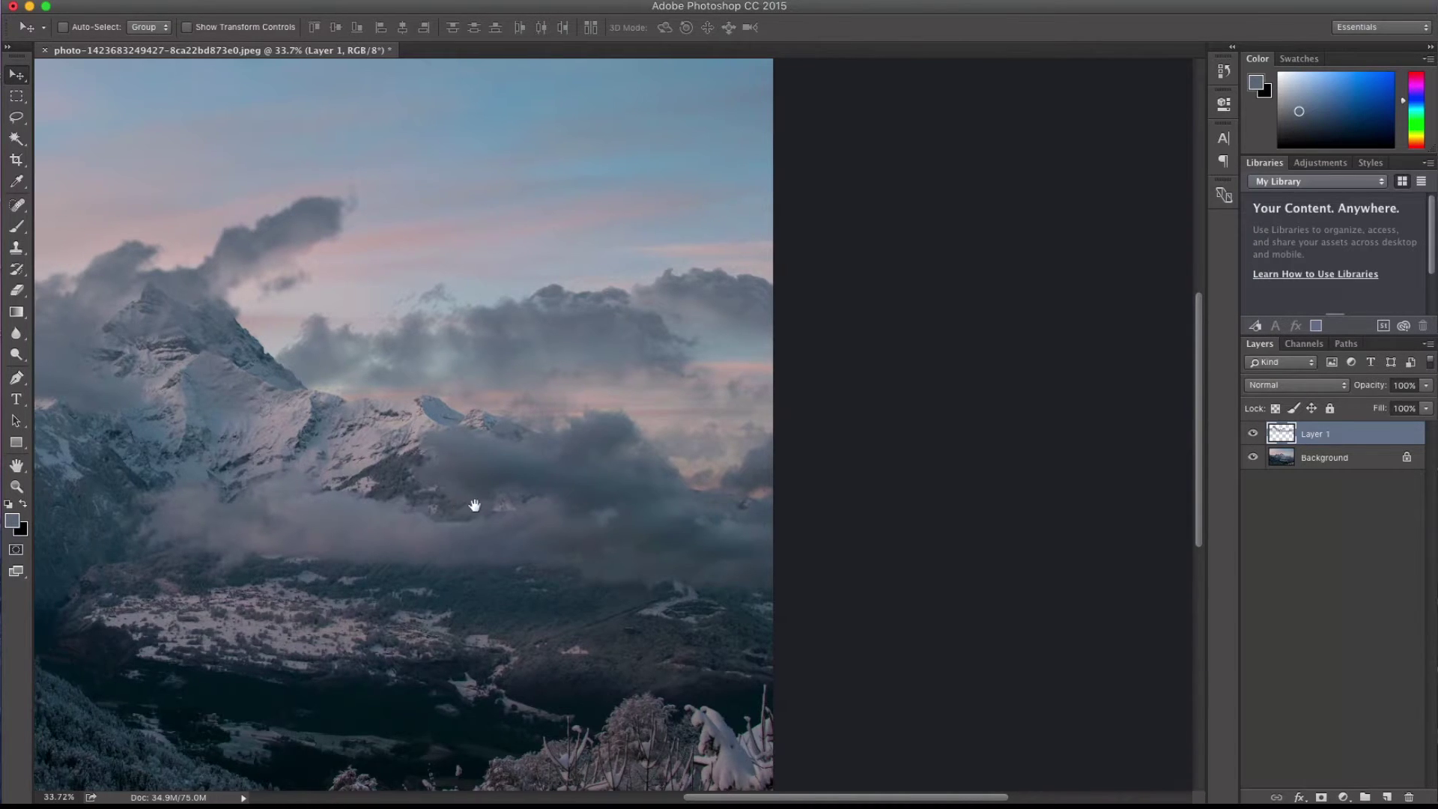
pyautogui.moveTo(475, 504); pyautogui.dragTo(917, 488)
pyautogui.press('super+0')
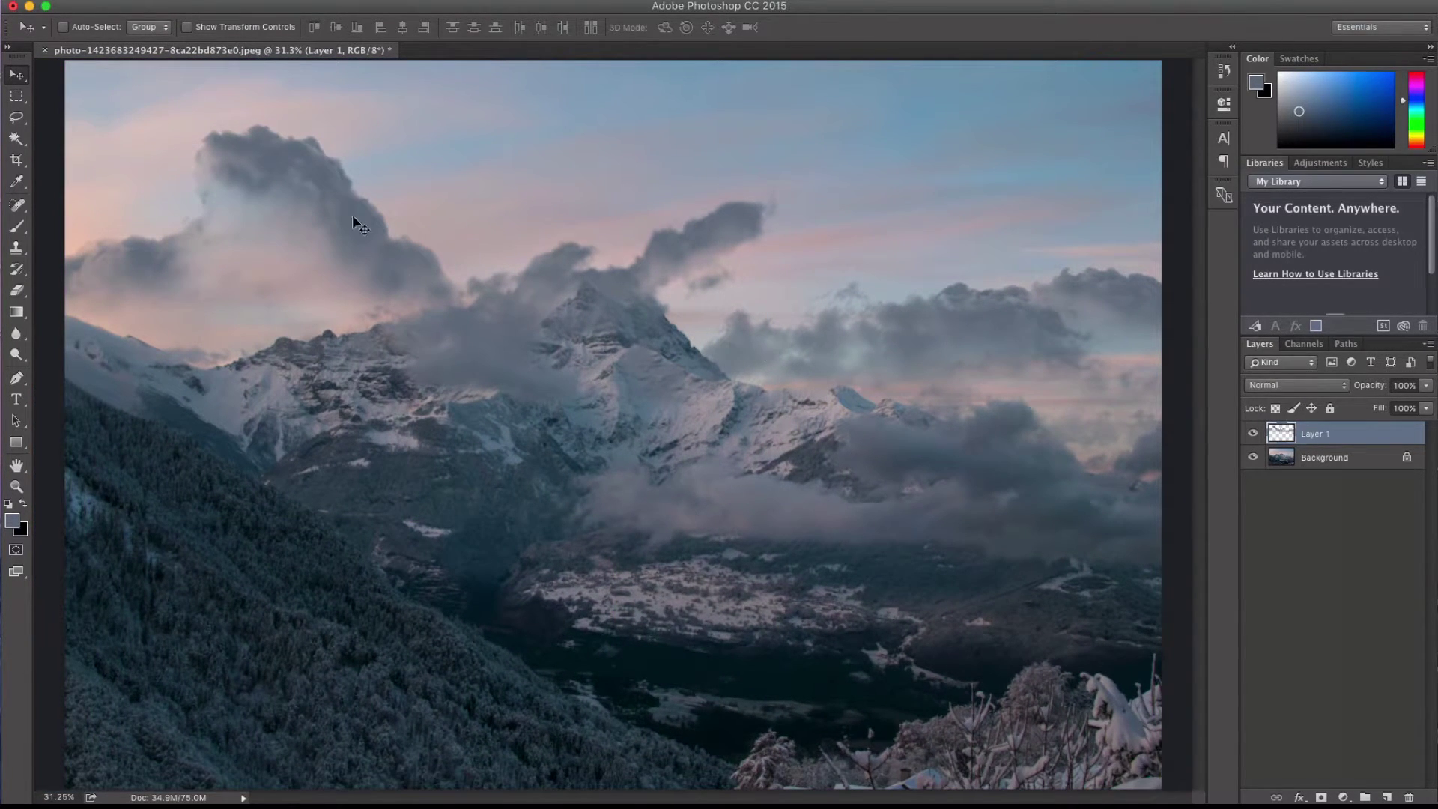
pyautogui.scroll(6, 352, 224)
pyautogui.scroll(-10, 464, 298)
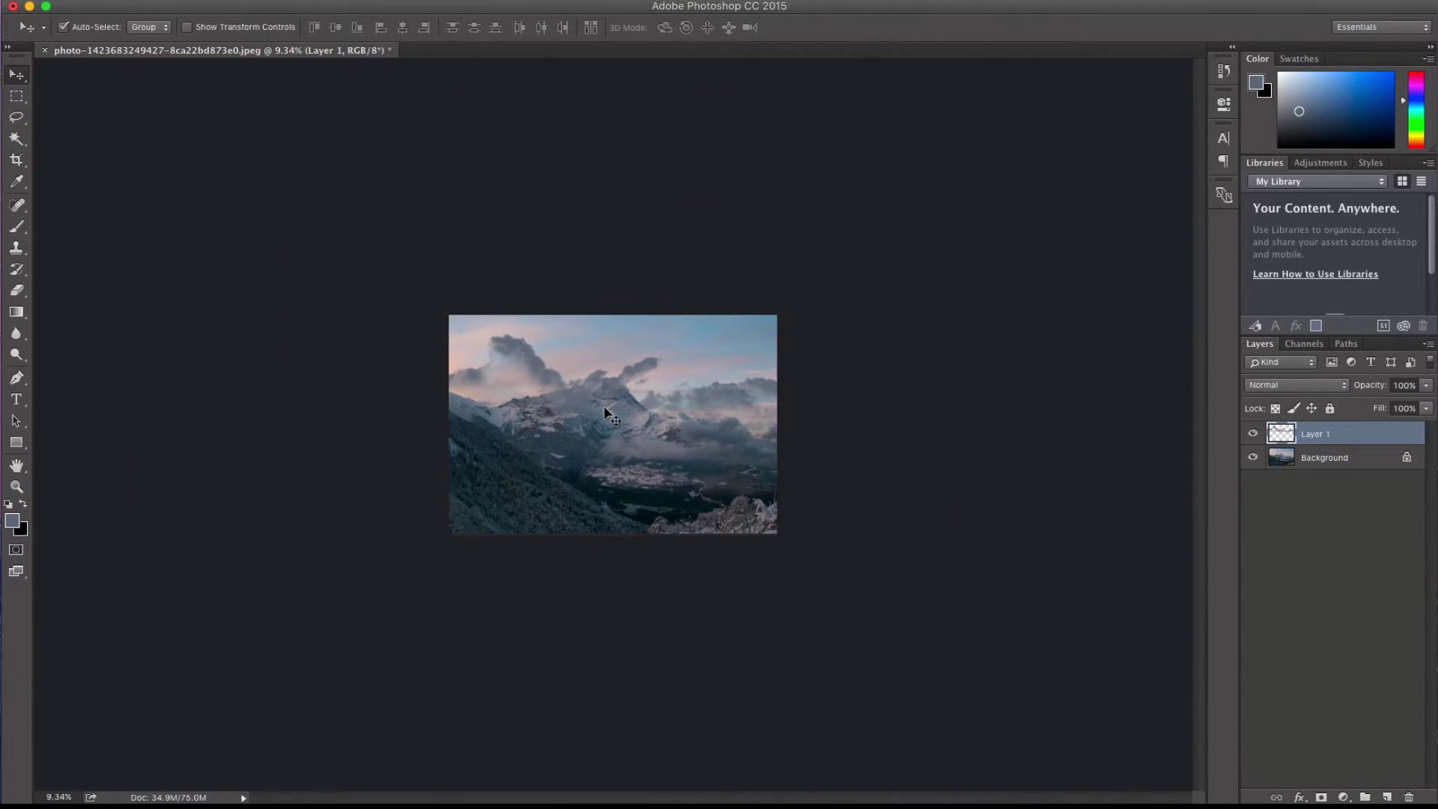
pyautogui.press('super+0')
pyautogui.click(1251, 435)
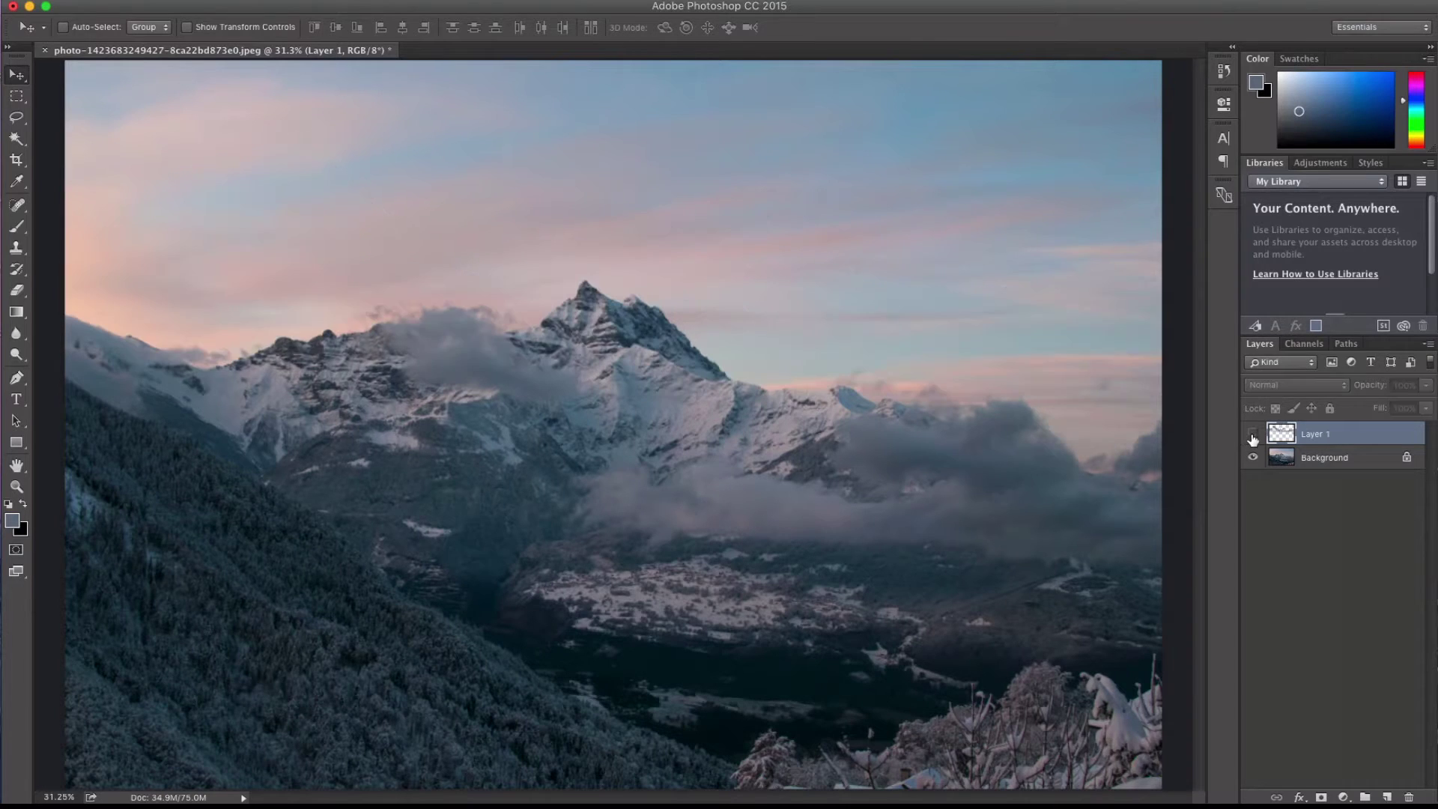
pyautogui.click(1252, 435)
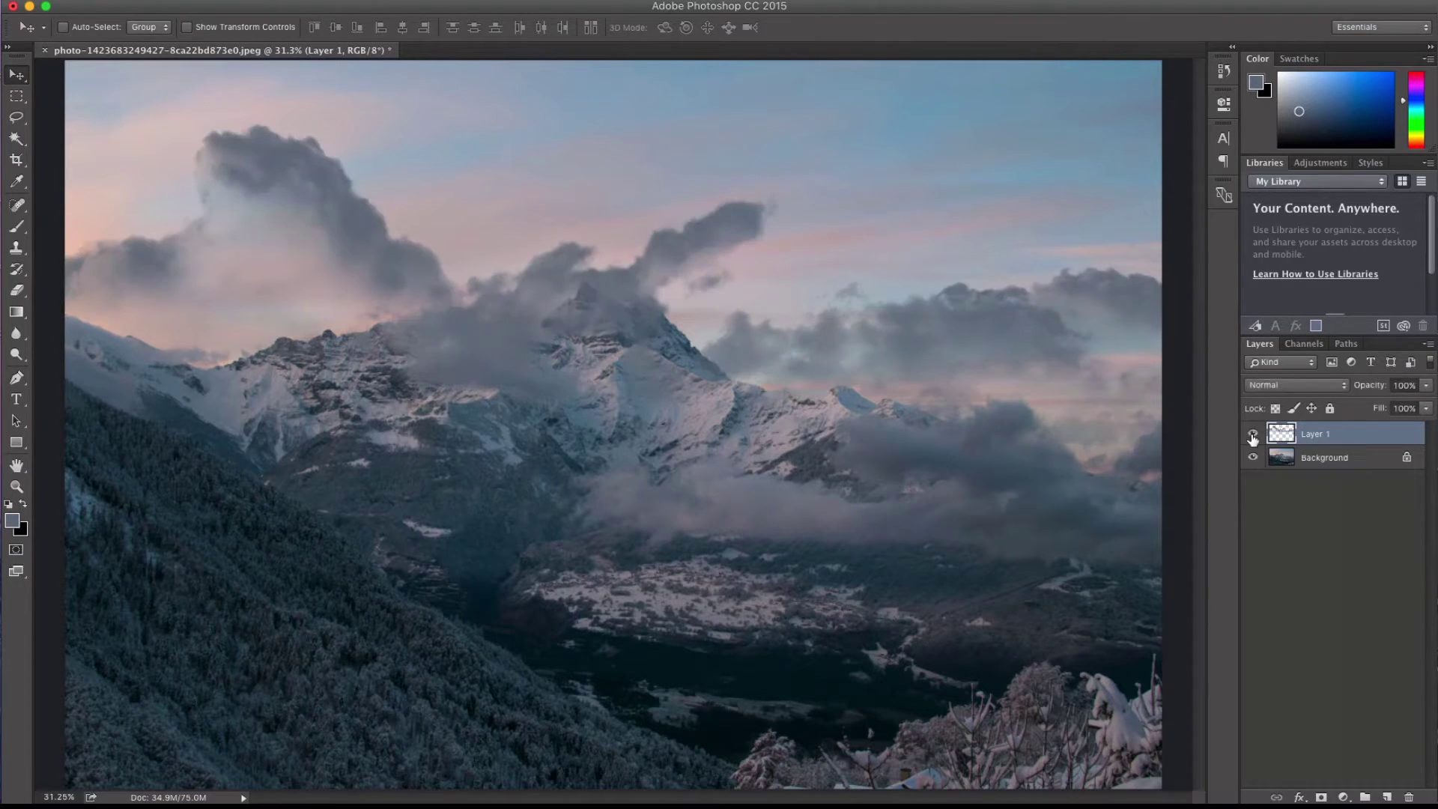
pyautogui.press('super+minus')
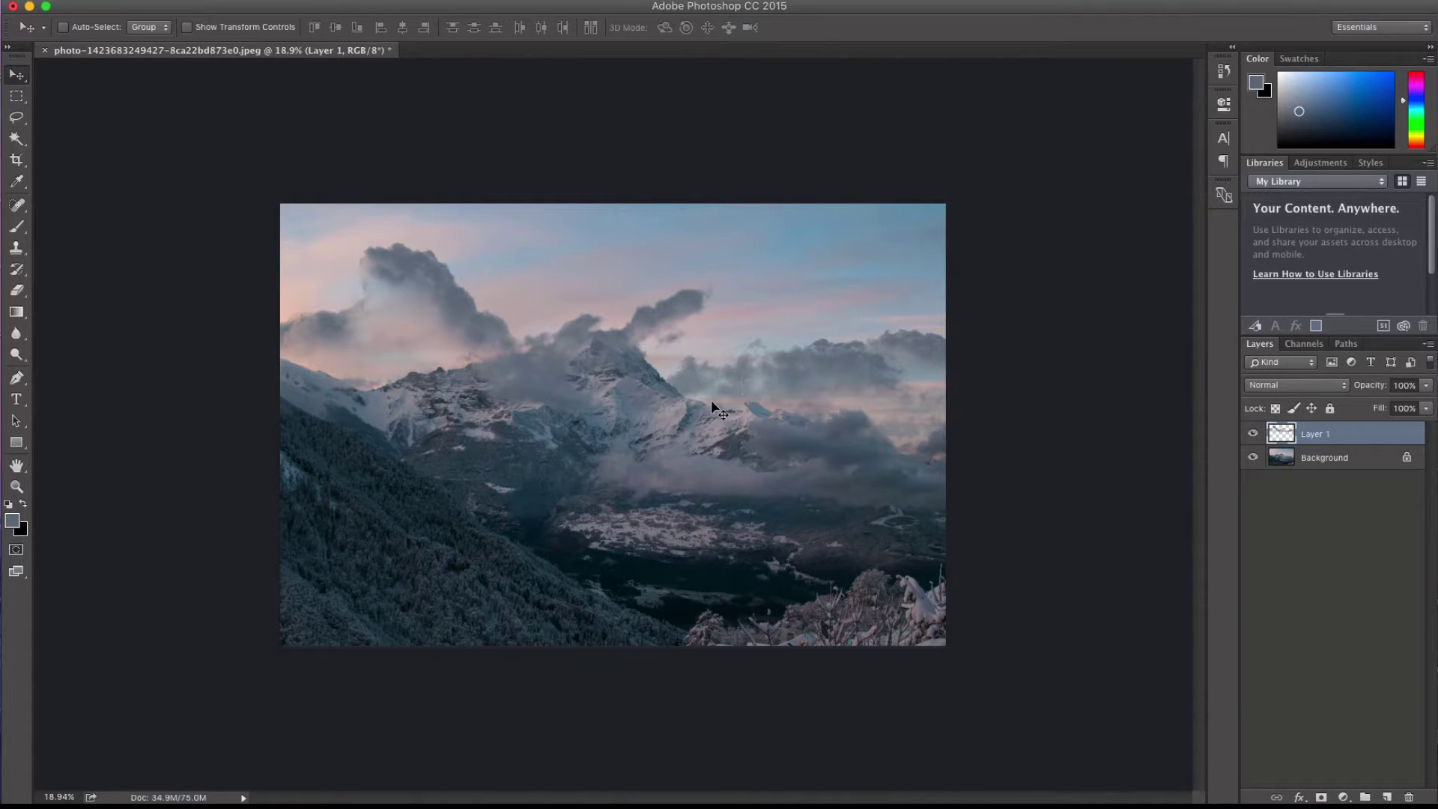
pyautogui.click(17, 226)
# Set cloud brush 190 at 1500 px as the active brush for painting more clouds.
pyautogui.click(75, 28)
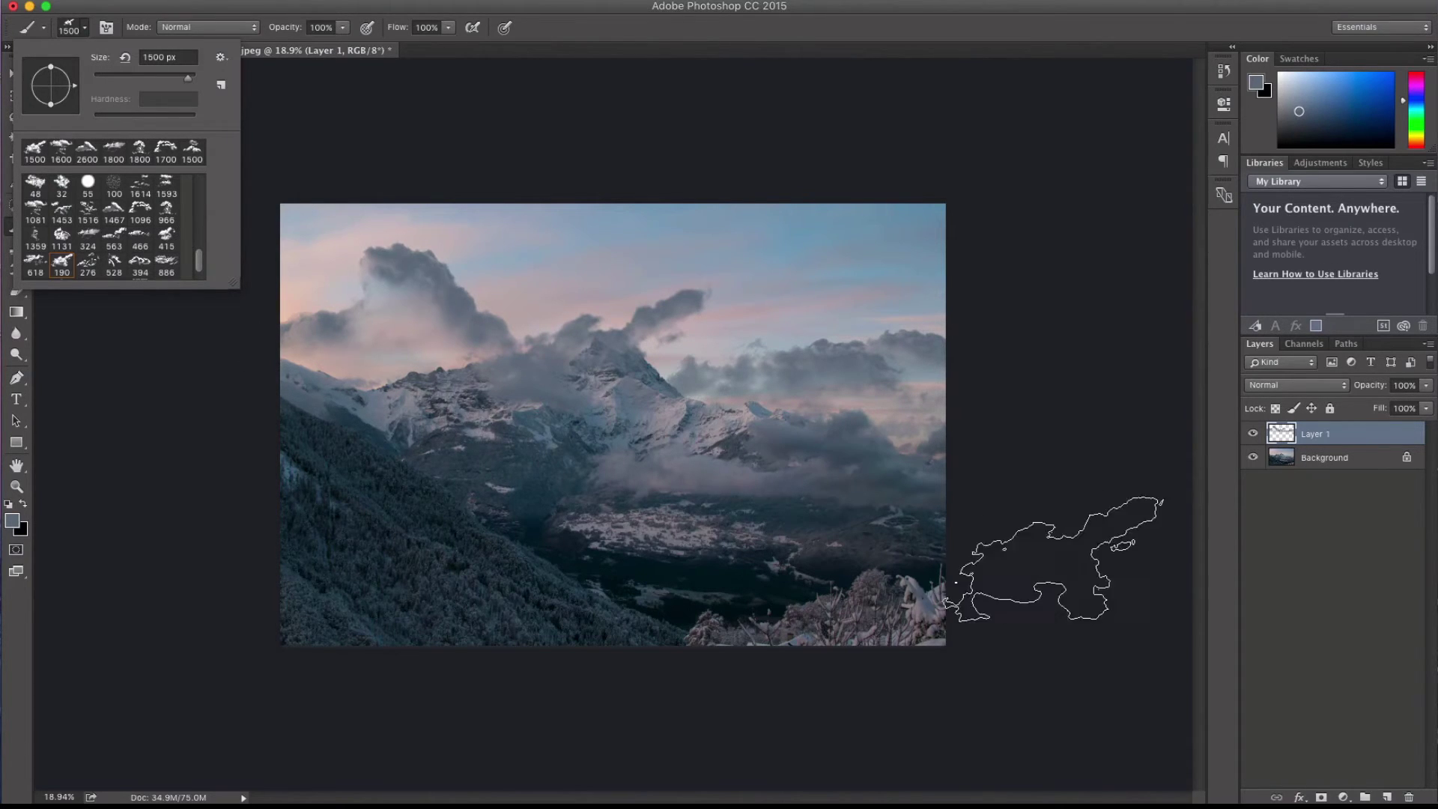
pyautogui.click(1171, 558)
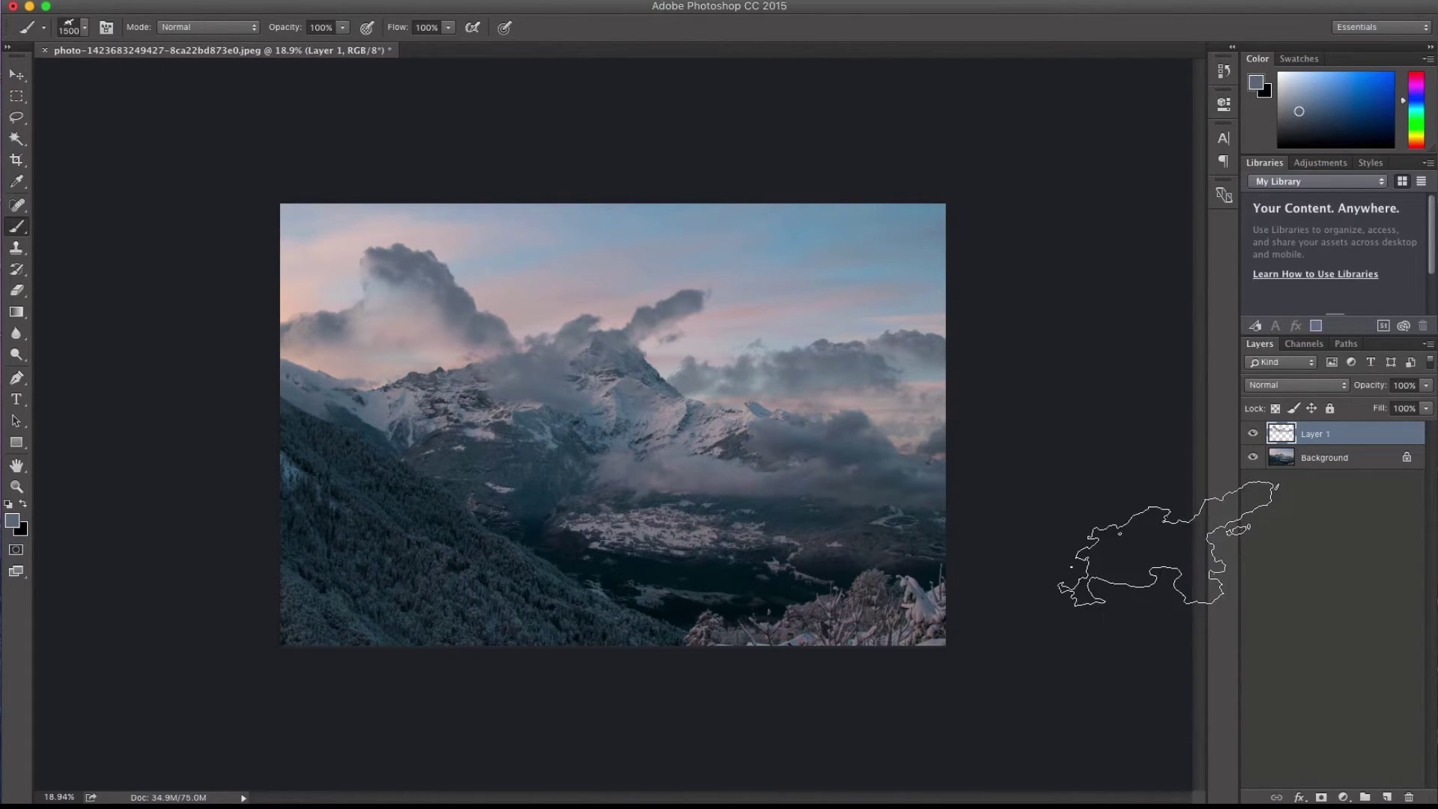